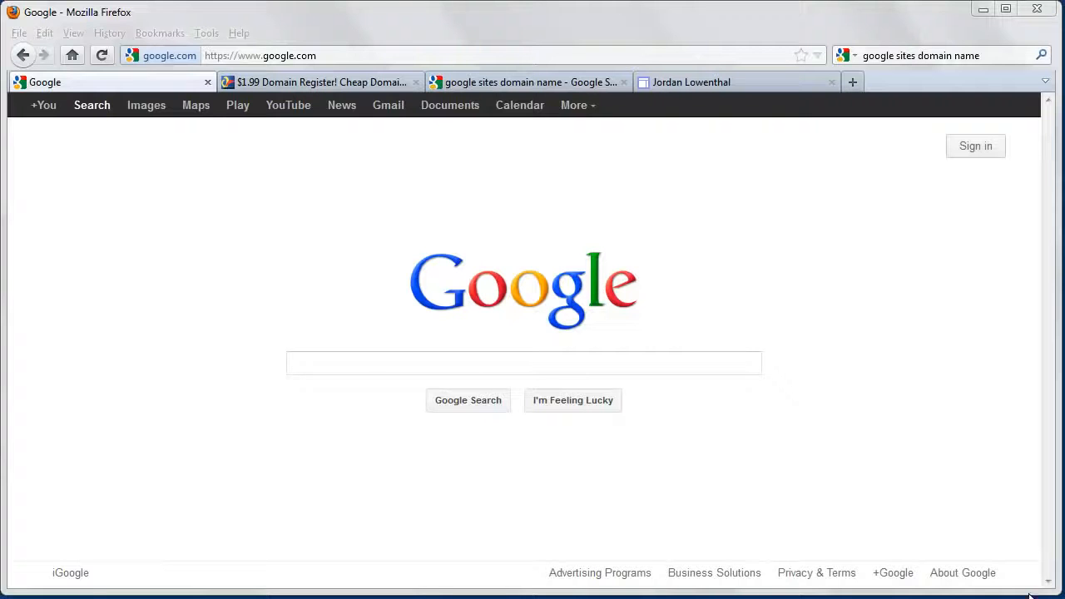
View the example website in its open browser tab and inspect its web address
{"action": "left_click", "coordinate": [754, 82]}
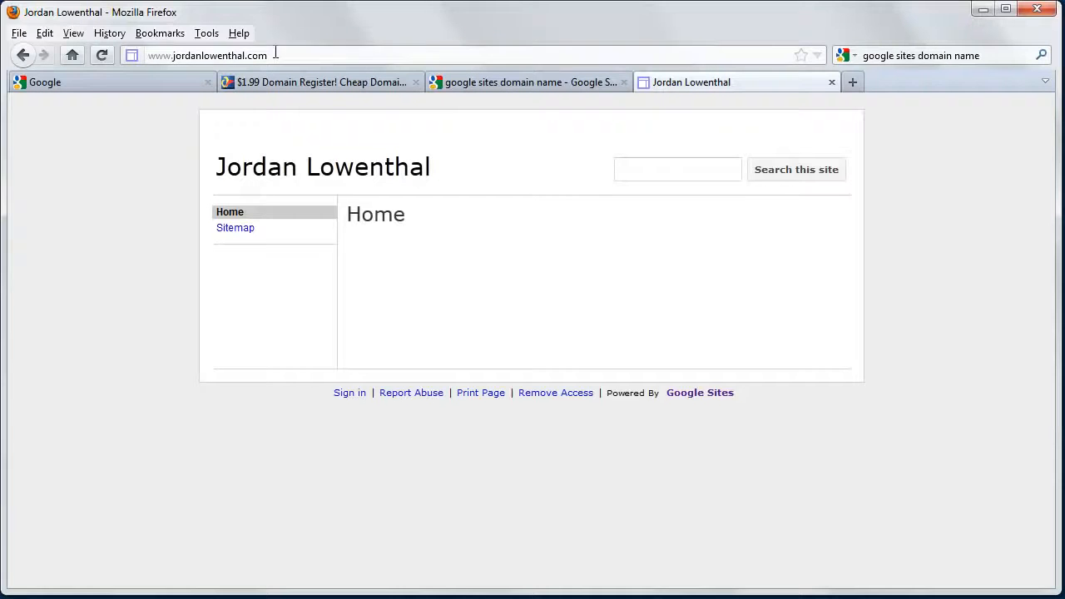
{"action": "left_click_drag", "start_coordinate": [272, 54], "coordinate": [147, 53]}
{"action": "left_click", "coordinate": [135, 182]}
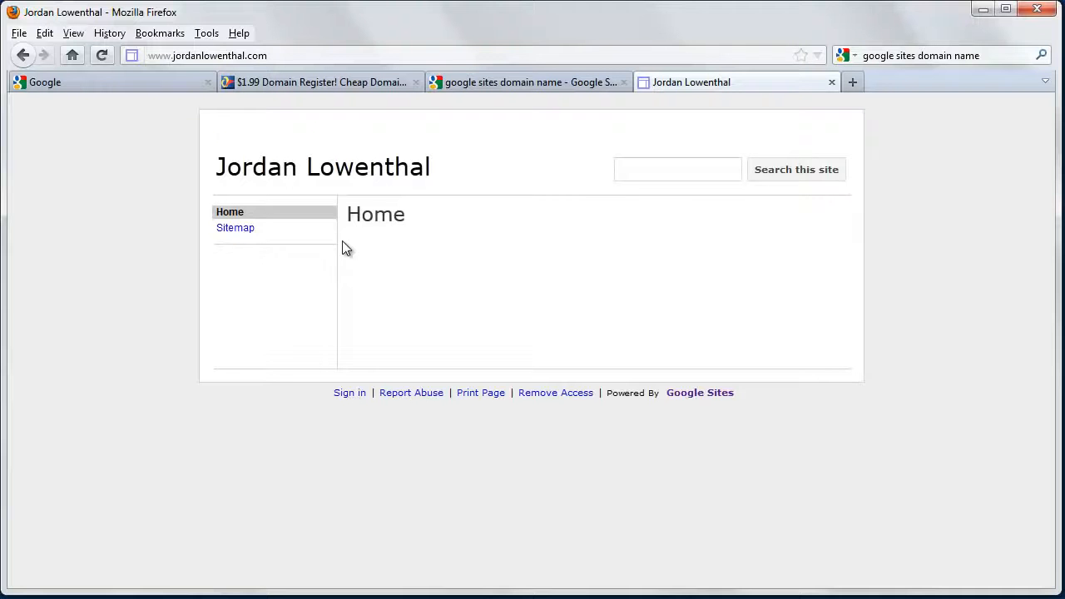
Go to sites.google.com and sign in with the account's e-mail and password
{"action": "left_click", "coordinate": [166, 82]}
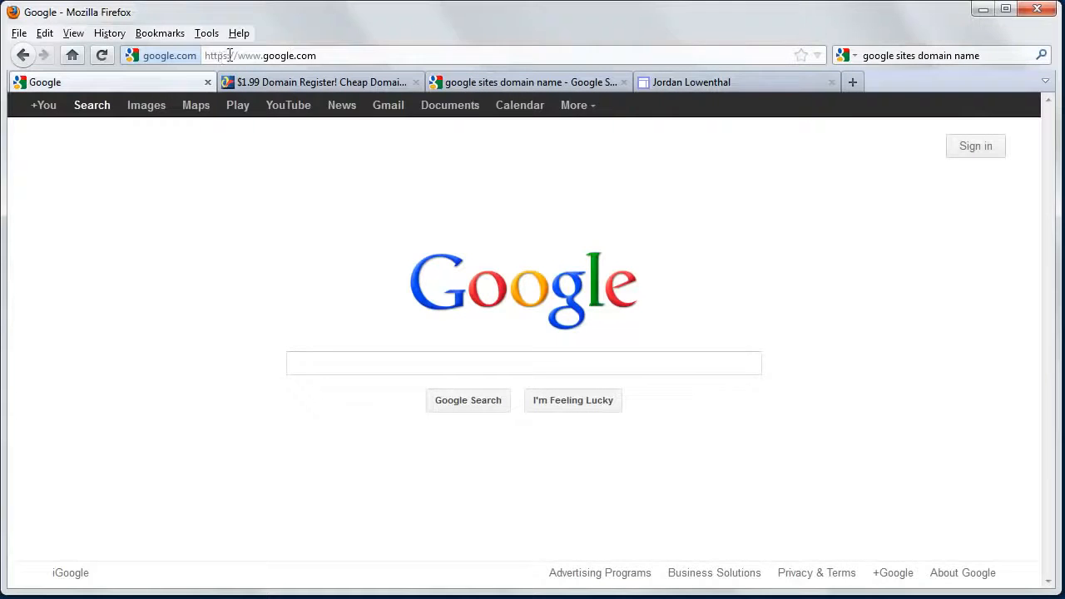
{"action": "left_click", "coordinate": [224, 56]}
{"action": "left_click_drag", "start_coordinate": [261, 56], "coordinate": [247, 56]}
{"action": "left_click", "coordinate": [579, 106]}
{"action": "left_click_drag", "start_coordinate": [262, 56], "coordinate": [152, 75]}
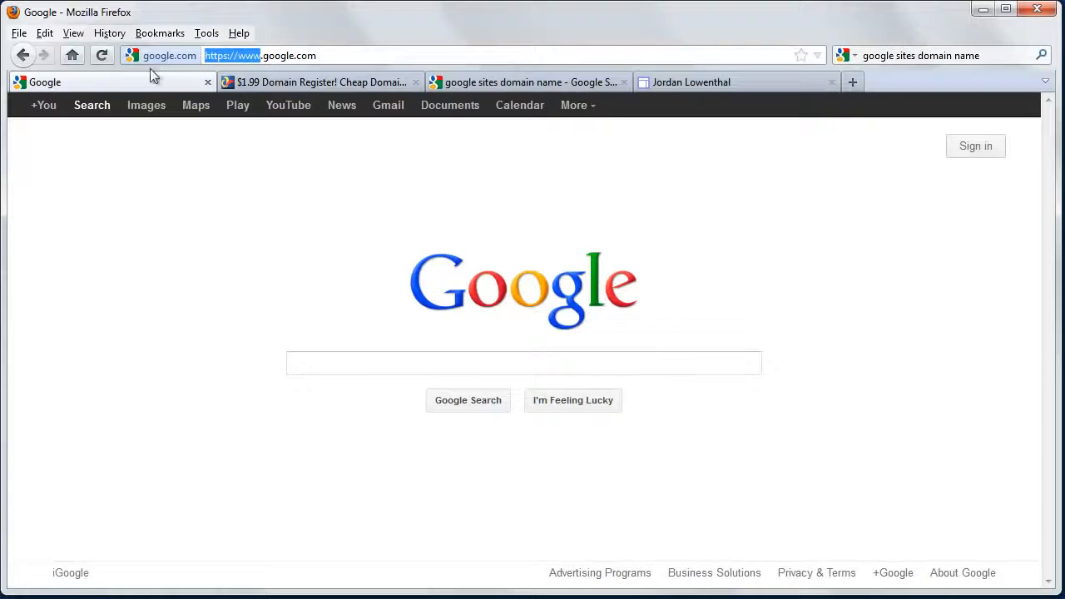
{"action": "type", "text": "sites"}
{"action": "key", "text": "Return"}
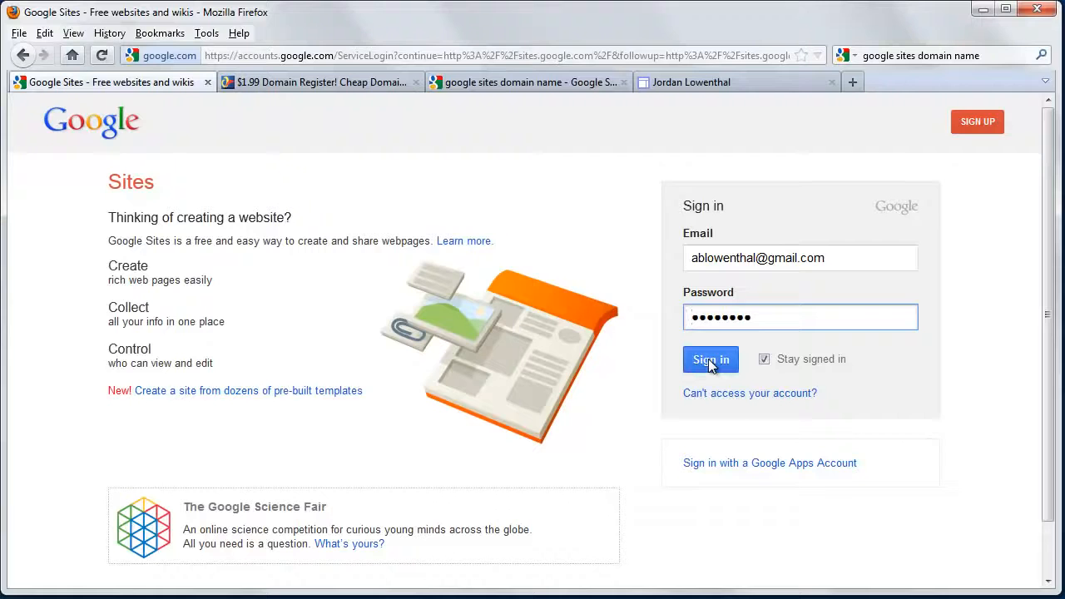
{"action": "left_click", "coordinate": [710, 364]}
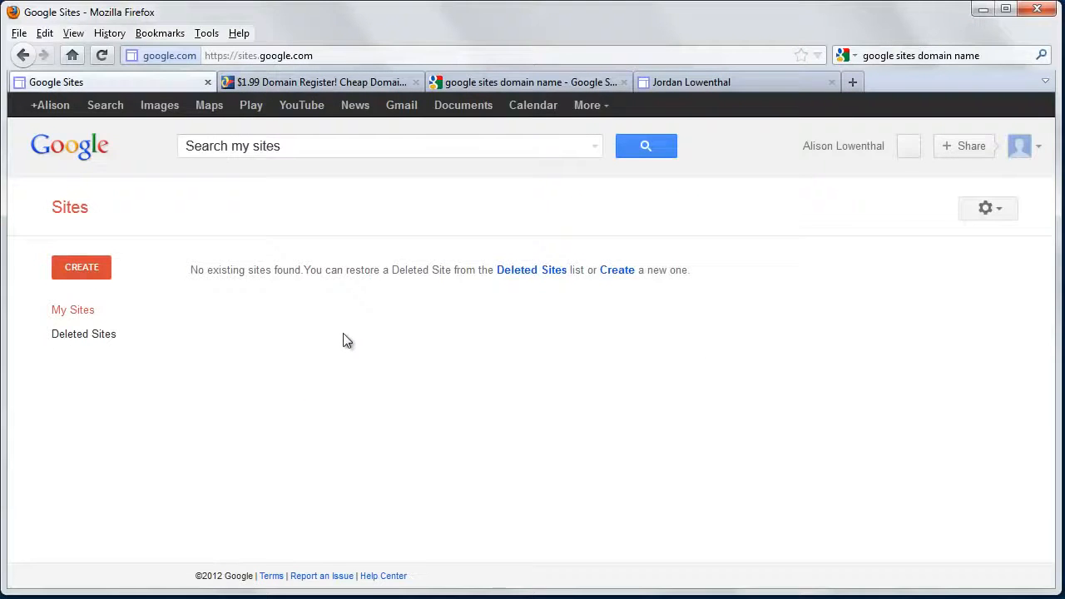
Start a new site from the Blank template and name it with the owner's full name
{"action": "left_click", "coordinate": [72, 266]}
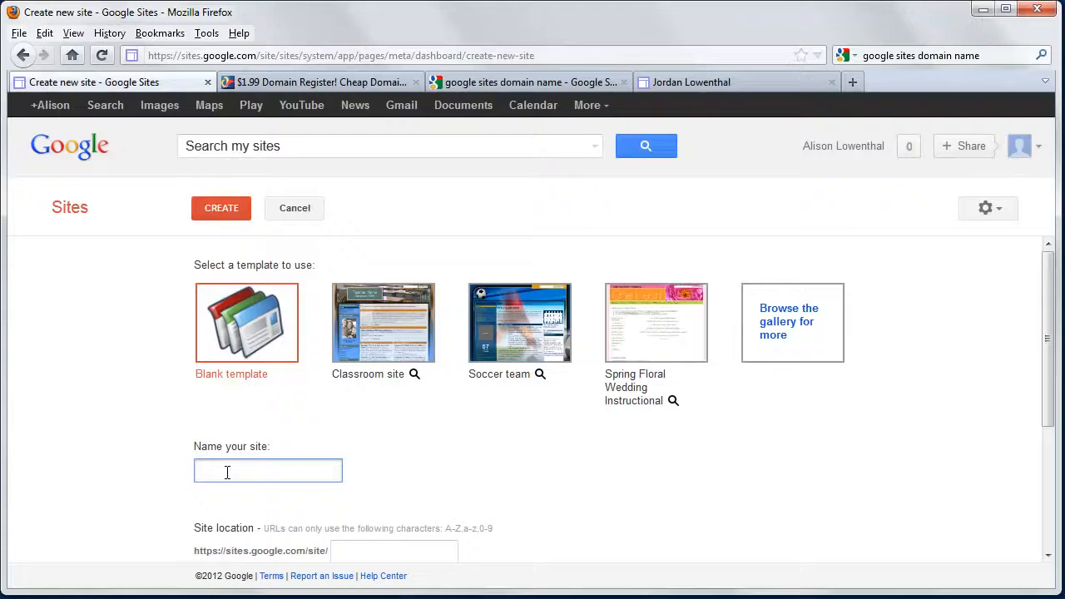
{"action": "scroll", "coordinate": [237, 476], "scroll_direction": "down", "scroll_amount": 3}
Add an extra first name in front of the suggested site location
{"action": "left_click_drag", "start_coordinate": [338, 403], "coordinate": [424, 407]}
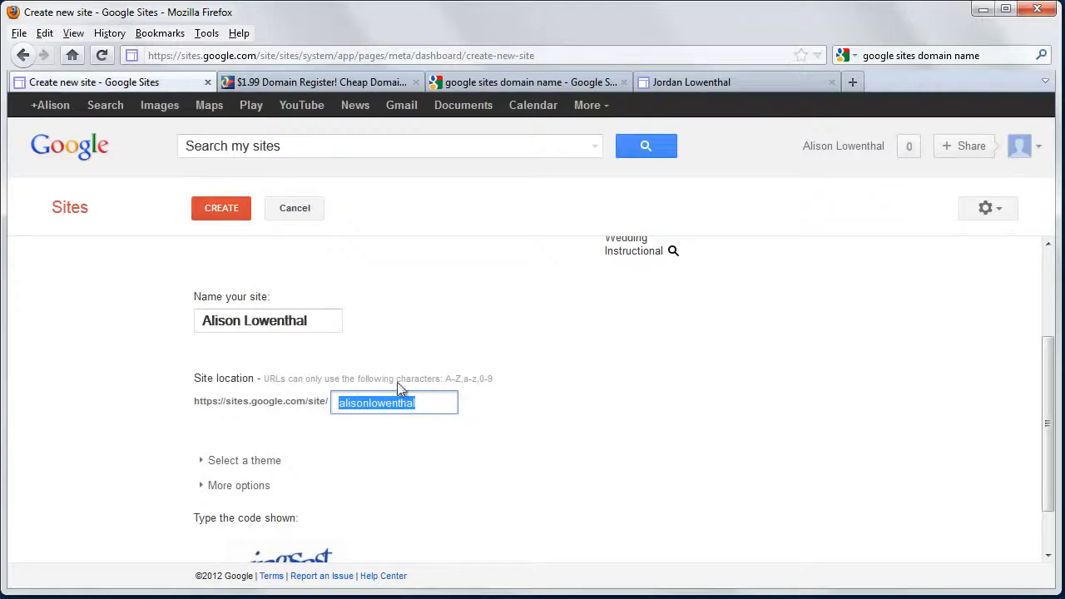
{"action": "left_click", "coordinate": [437, 403]}
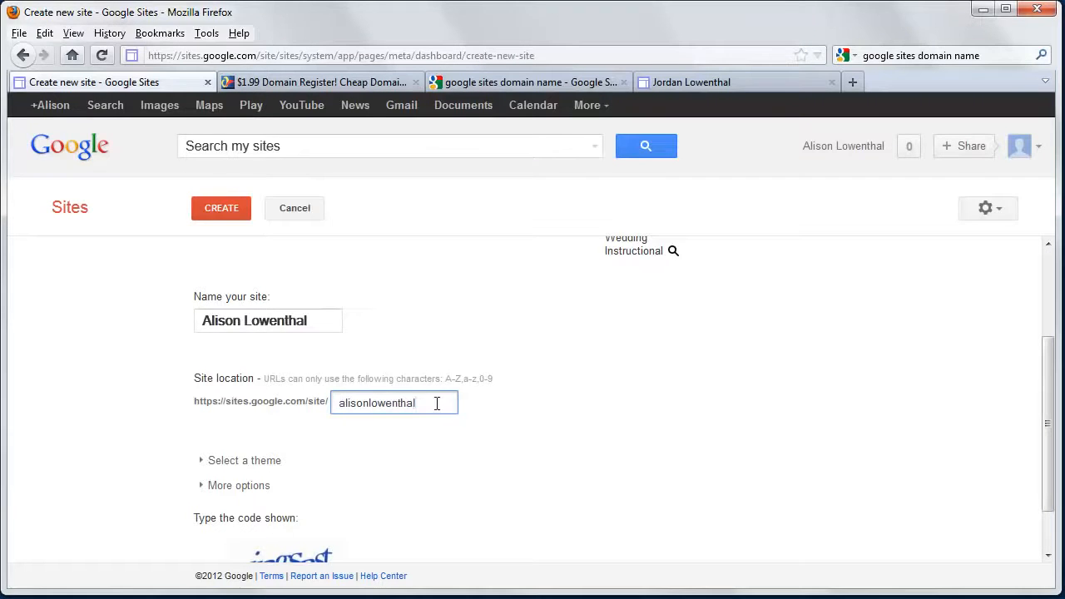
{"action": "left_click", "coordinate": [340, 404]}
{"action": "type", "text": "darcy"}
{"action": "left_click", "coordinate": [436, 467]}
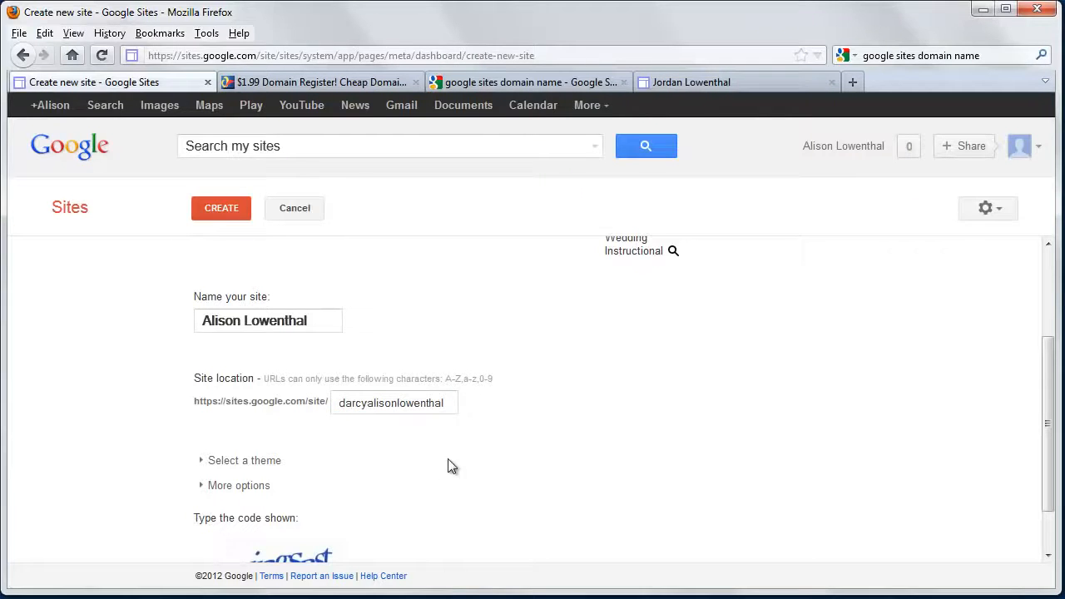
{"action": "left_click", "coordinate": [450, 403]}
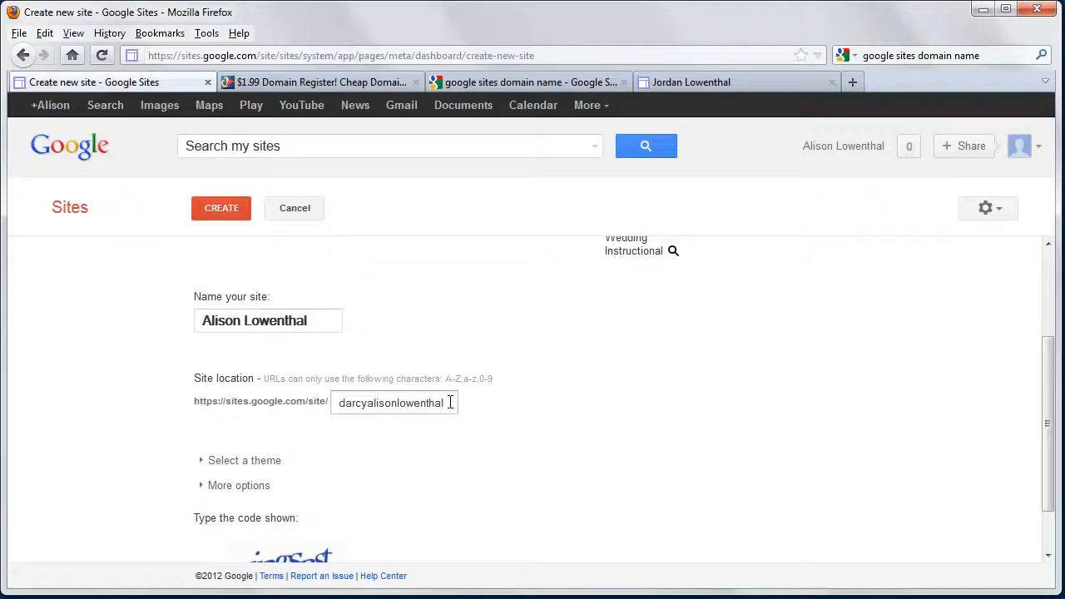
Check the example site's web address again, then return to the new site form
{"action": "left_click", "coordinate": [686, 82]}
{"action": "left_click_drag", "start_coordinate": [201, 55], "coordinate": [136, 55]}
{"action": "left_click", "coordinate": [138, 86]}
Try the owner's first and last name alone as the site location
{"action": "left_click_drag", "start_coordinate": [459, 399], "coordinate": [228, 395]}
{"action": "key", "text": "BackSpace"}
{"action": "key", "text": "BackSpace"}
{"action": "key", "text": "BackSpace"}
Enter the verification code shown in the image and submit the new site form
{"action": "scroll", "coordinate": [348, 466], "scroll_direction": "down", "scroll_amount": 2}
{"action": "left_click", "coordinate": [267, 543]}
{"action": "type", "text": "ingsast"}
{"action": "key", "text": "Return"}
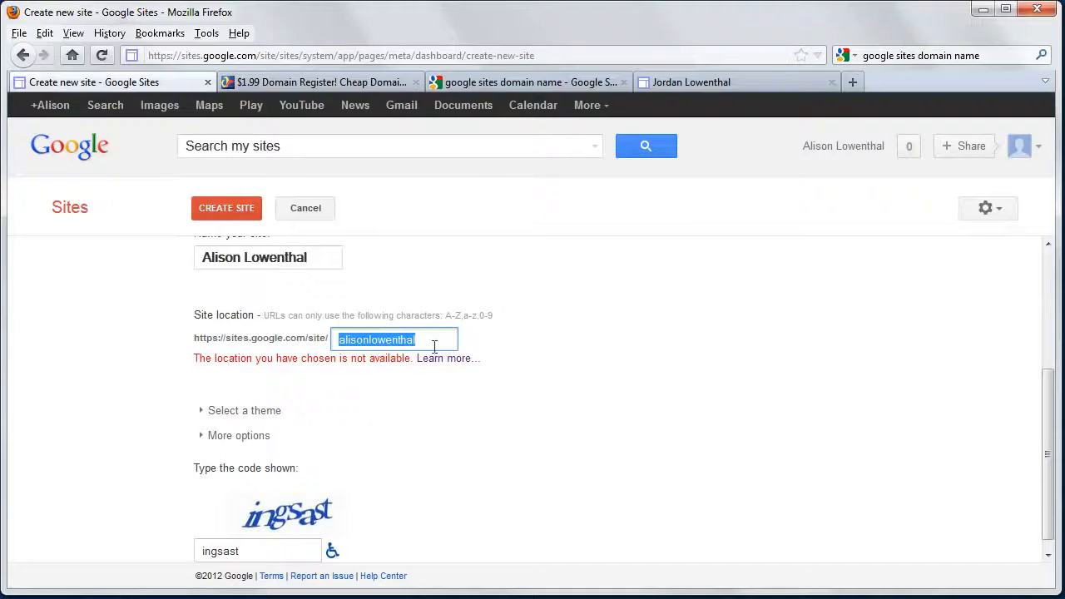
Put an extra first name before the owner's name in the site location and create the site
{"action": "left_click", "coordinate": [339, 341]}
{"action": "type", "text": "darcy"}
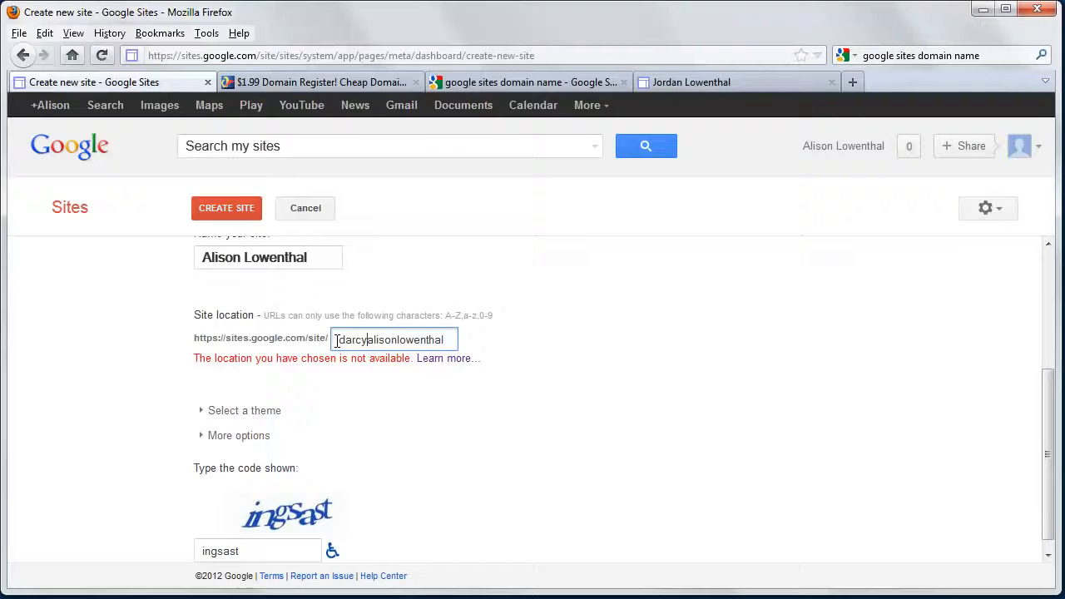
{"action": "left_click", "coordinate": [244, 213]}
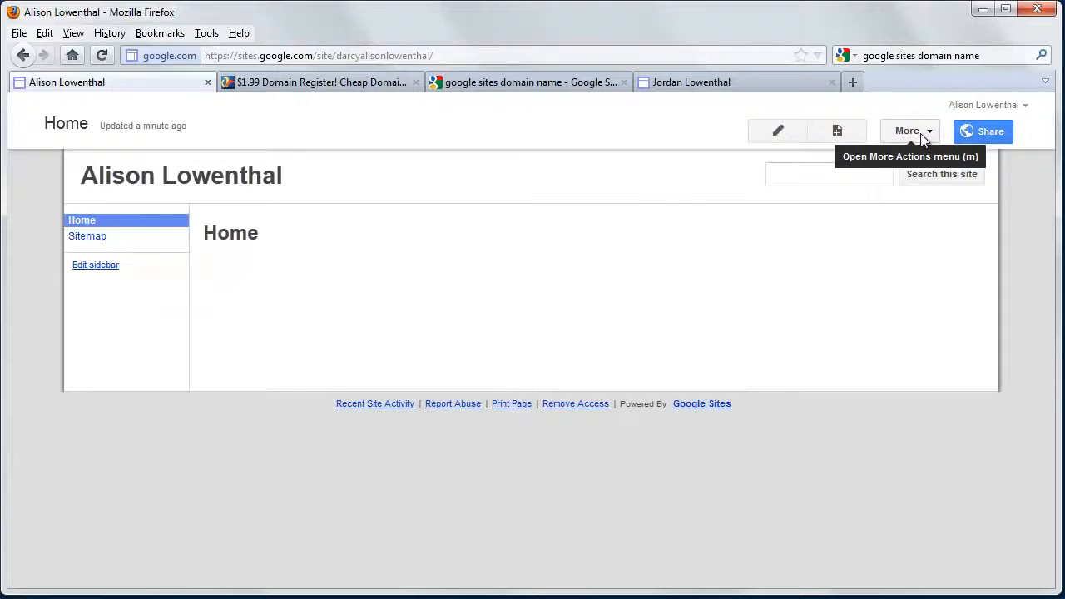
Open the new site's management settings, look through the General page and go to Site layout
{"action": "left_click", "coordinate": [922, 137]}
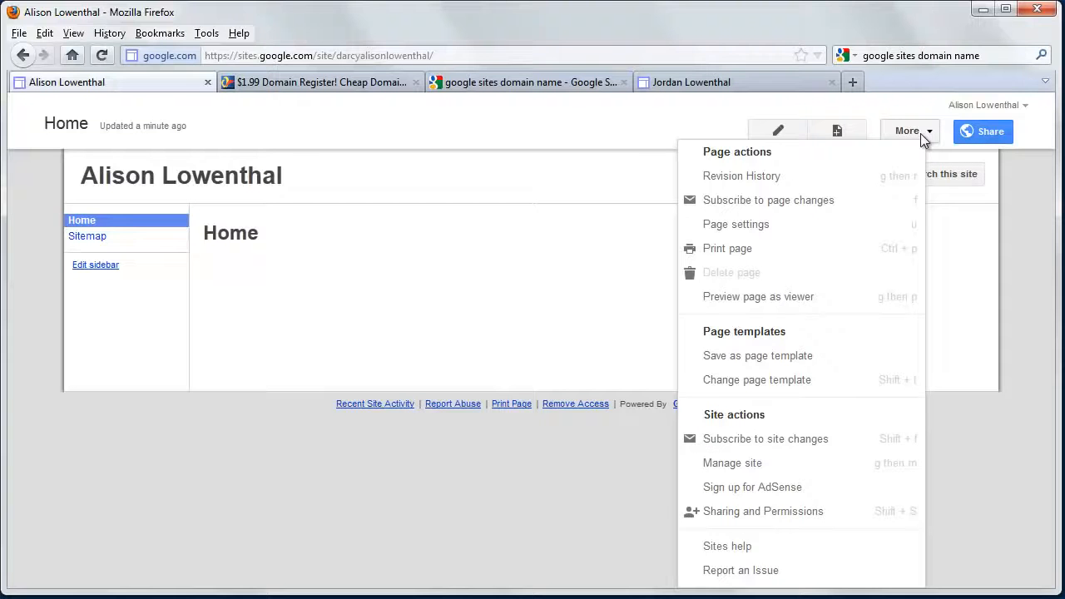
{"action": "left_click", "coordinate": [737, 466]}
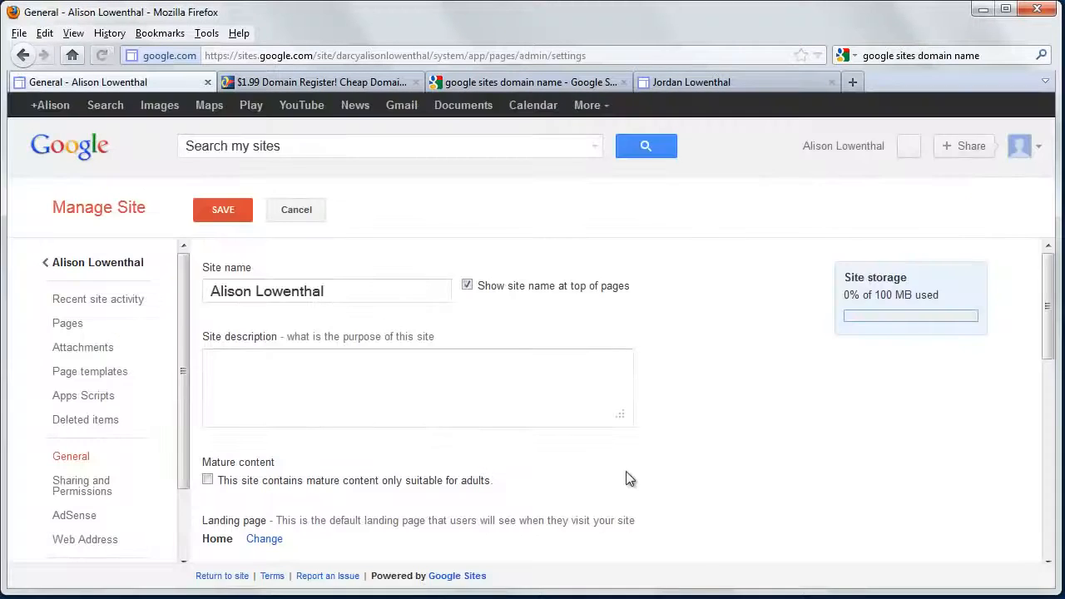
{"action": "scroll", "coordinate": [249, 463], "scroll_direction": "down", "scroll_amount": 5}
{"action": "scroll", "coordinate": [248, 461], "scroll_direction": "down", "scroll_amount": 8}
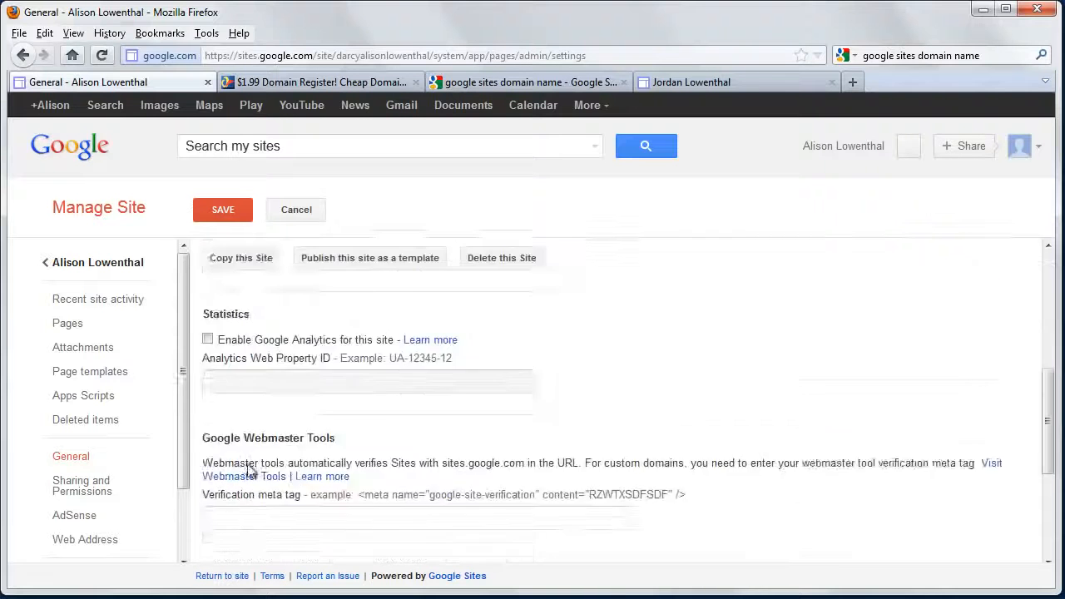
{"action": "scroll", "coordinate": [130, 409], "scroll_direction": "down", "scroll_amount": 2}
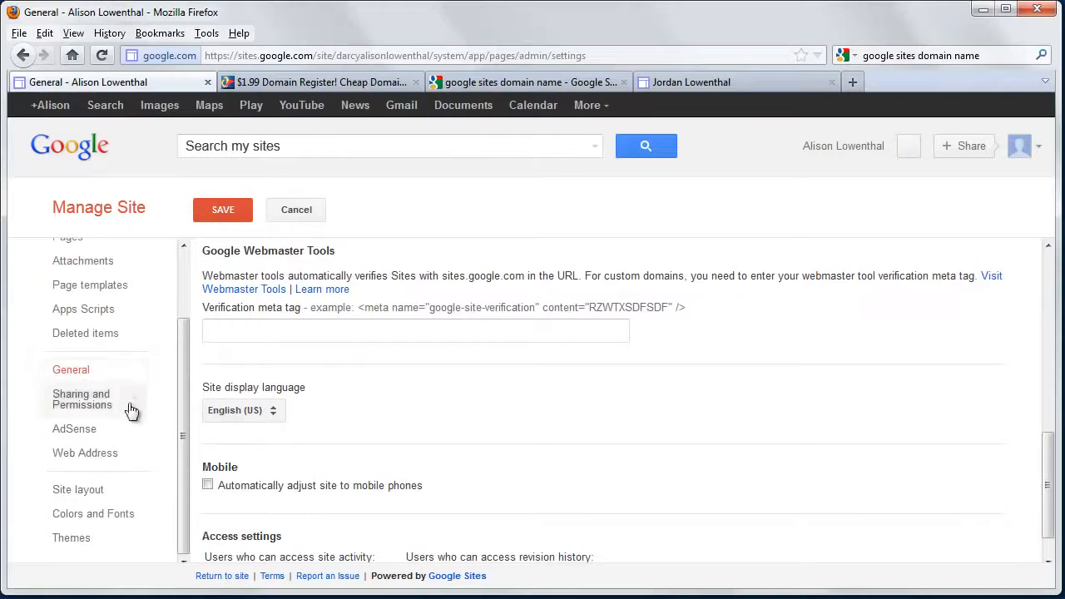
{"action": "left_click", "coordinate": [98, 497]}
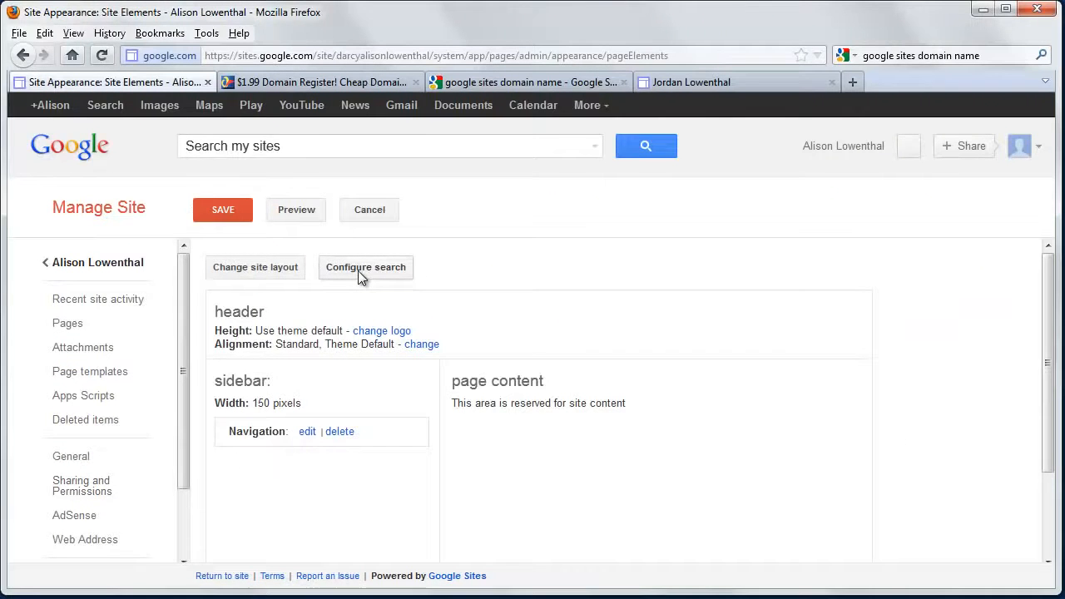
Configure the site search so that "this site" is not a search provider
{"action": "left_click", "coordinate": [358, 270]}
{"action": "left_click", "coordinate": [352, 360]}
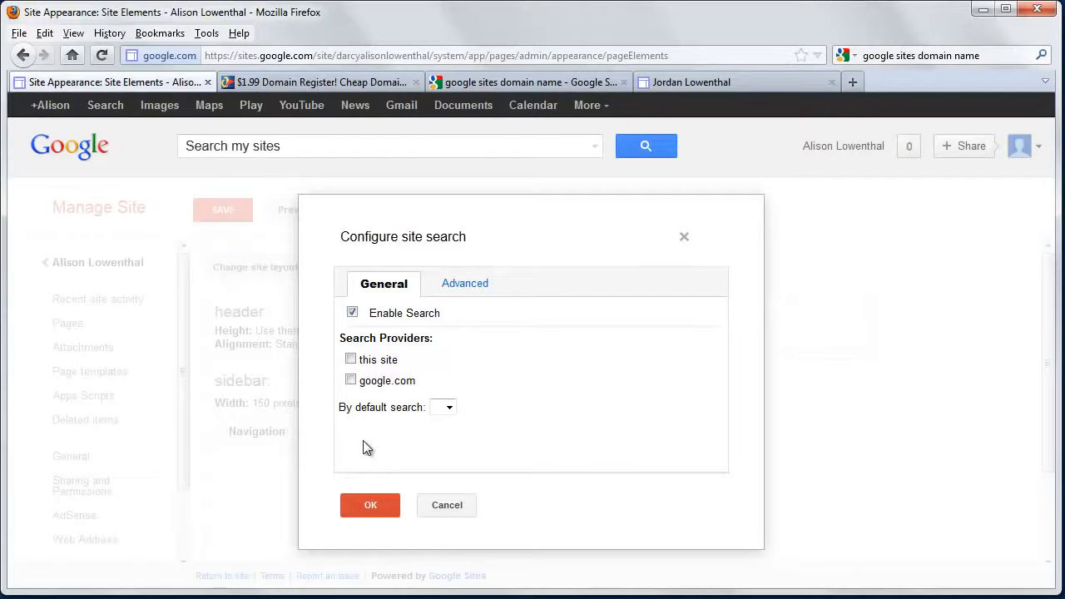
{"action": "left_click", "coordinate": [366, 503]}
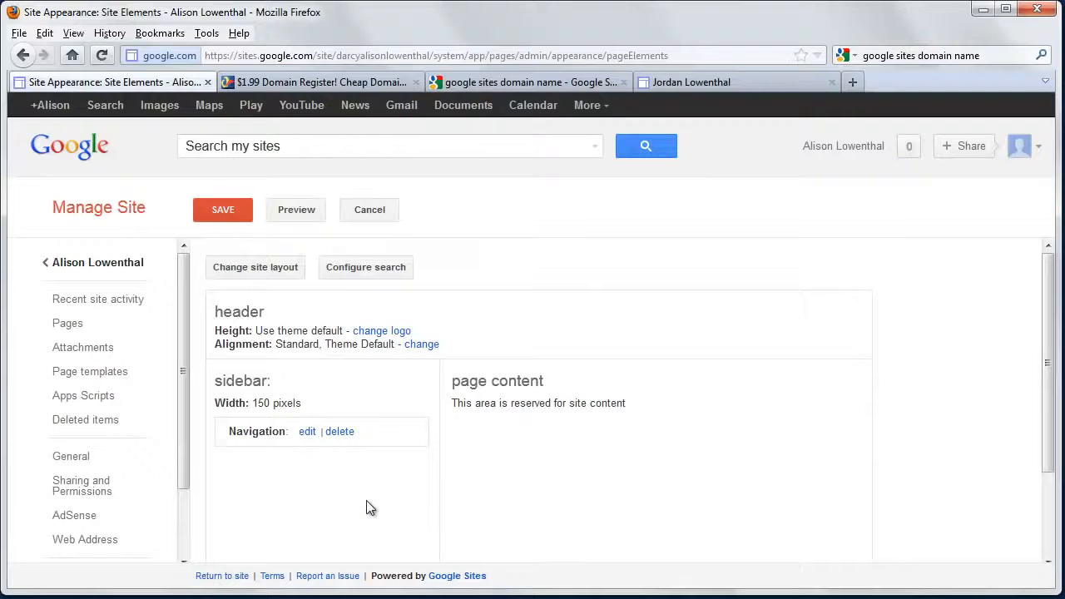
Change the site layout to a custom site width in px and include a footer 30 pixels high
{"action": "left_click", "coordinate": [263, 267]}
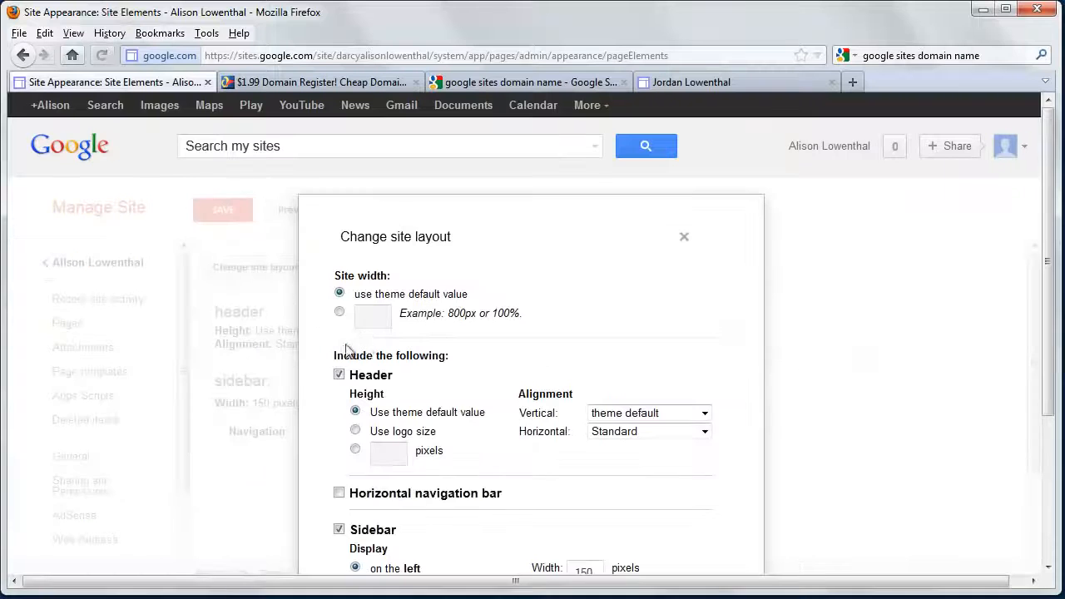
{"action": "left_click", "coordinate": [375, 314]}
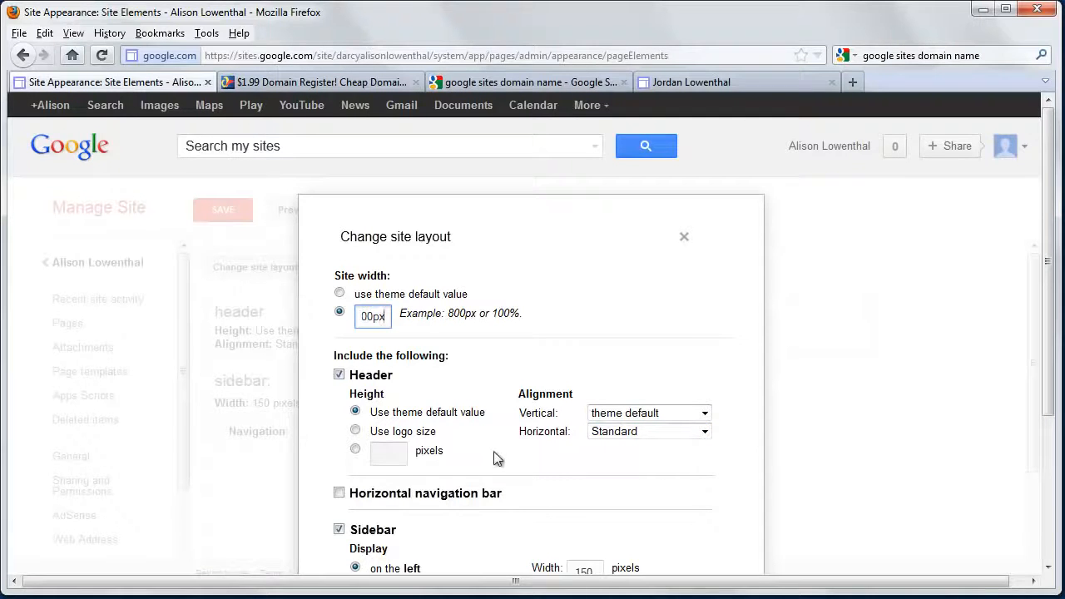
{"action": "scroll", "coordinate": [392, 409], "scroll_direction": "down", "scroll_amount": 5}
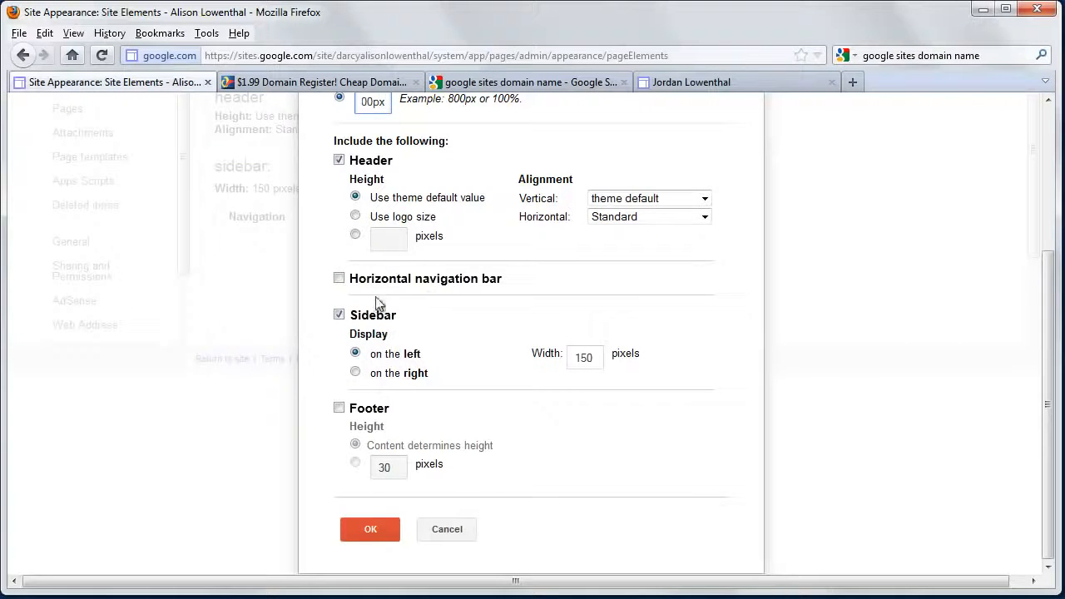
{"action": "left_click", "coordinate": [339, 315]}
{"action": "left_click", "coordinate": [341, 408]}
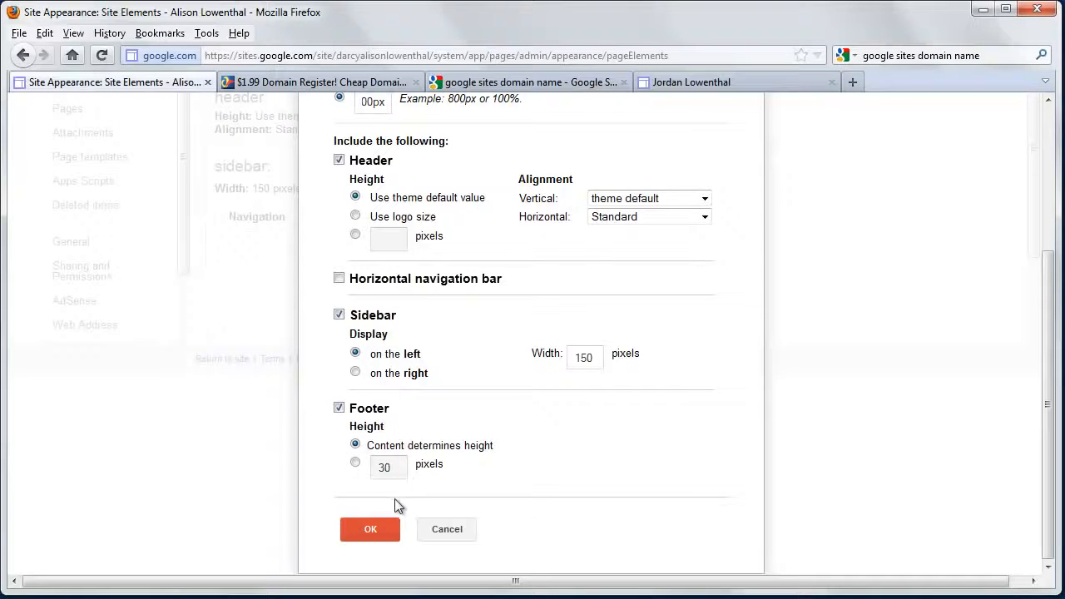
{"action": "left_click", "coordinate": [359, 463]}
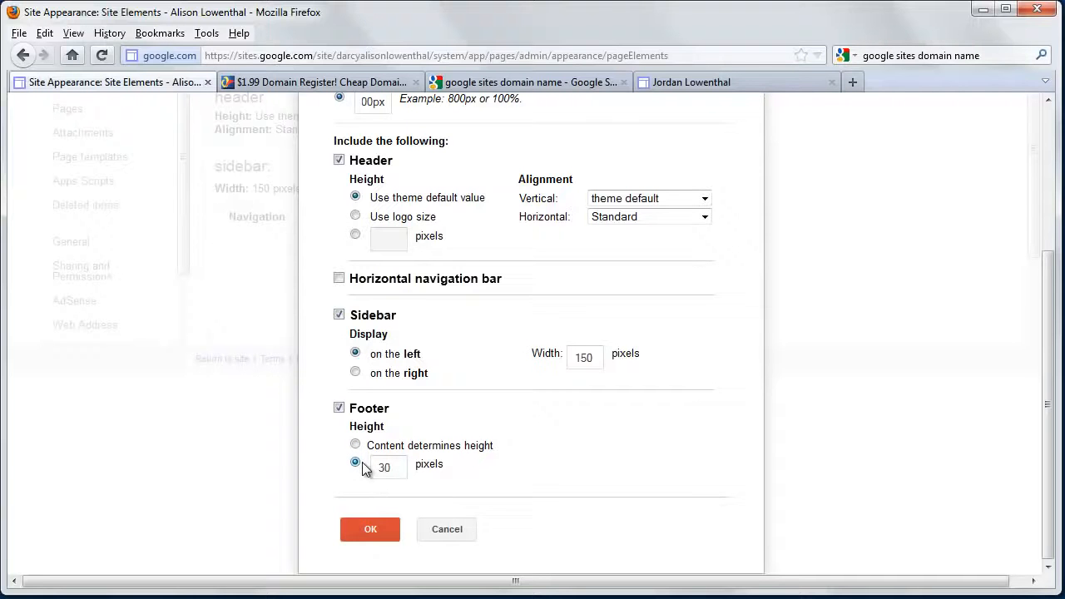
{"action": "left_click", "coordinate": [371, 530]}
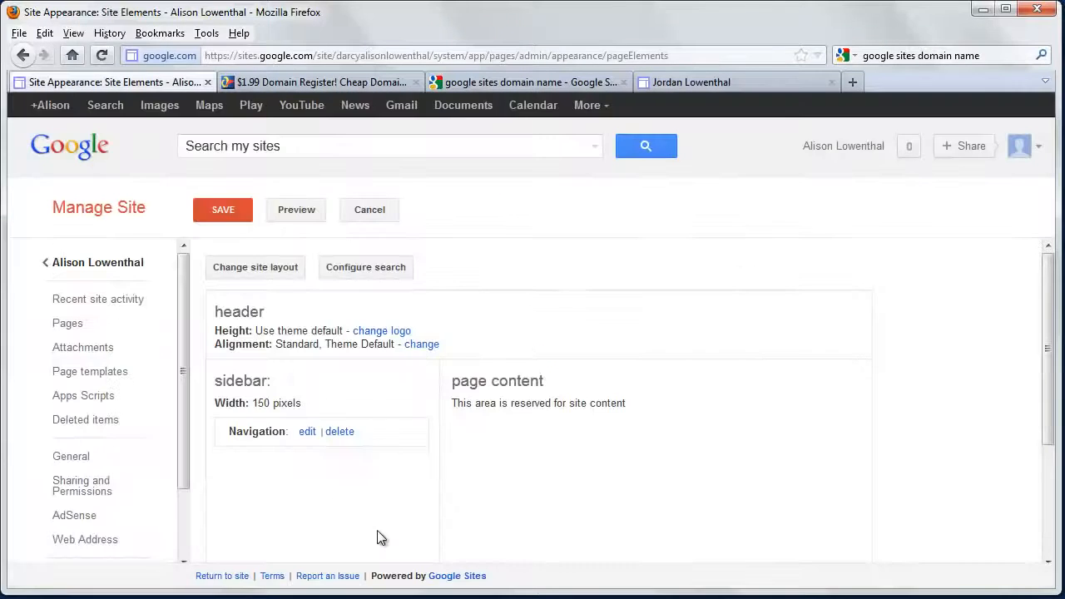
Stay on the Site layout page and save the layout changes
{"action": "scroll", "coordinate": [275, 496], "scroll_direction": "down", "scroll_amount": 3}
{"action": "scroll", "coordinate": [107, 511], "scroll_direction": "down", "scroll_amount": 2}
{"action": "left_click", "coordinate": [100, 516]}
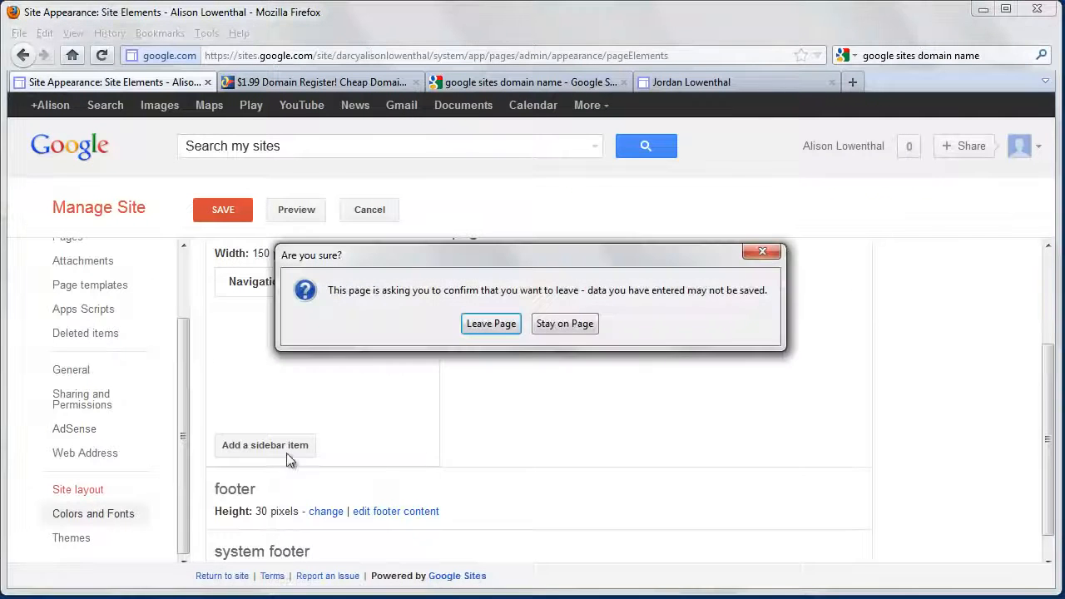
{"action": "left_click", "coordinate": [548, 324]}
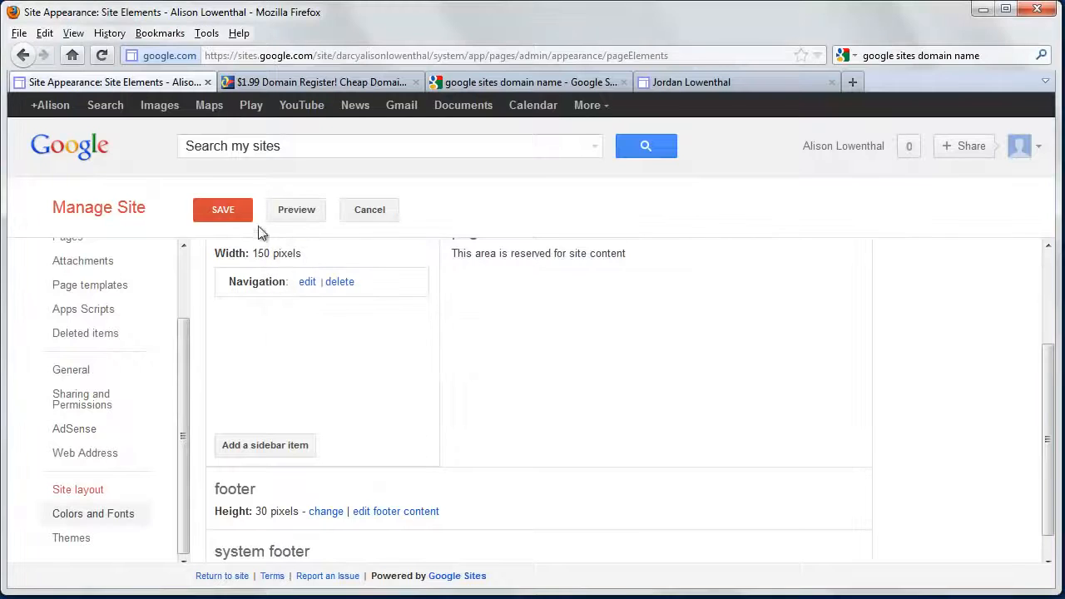
{"action": "left_click", "coordinate": [230, 213]}
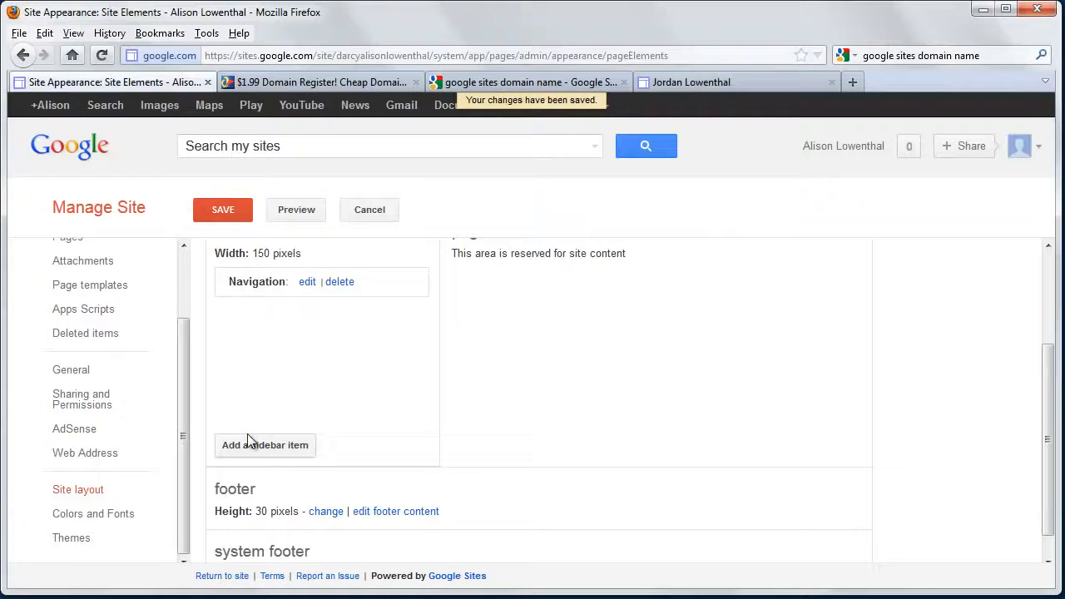
In Colors and Fonts, set the page background color to the custom dark orange-brown #973800
{"action": "left_click", "coordinate": [122, 517]}
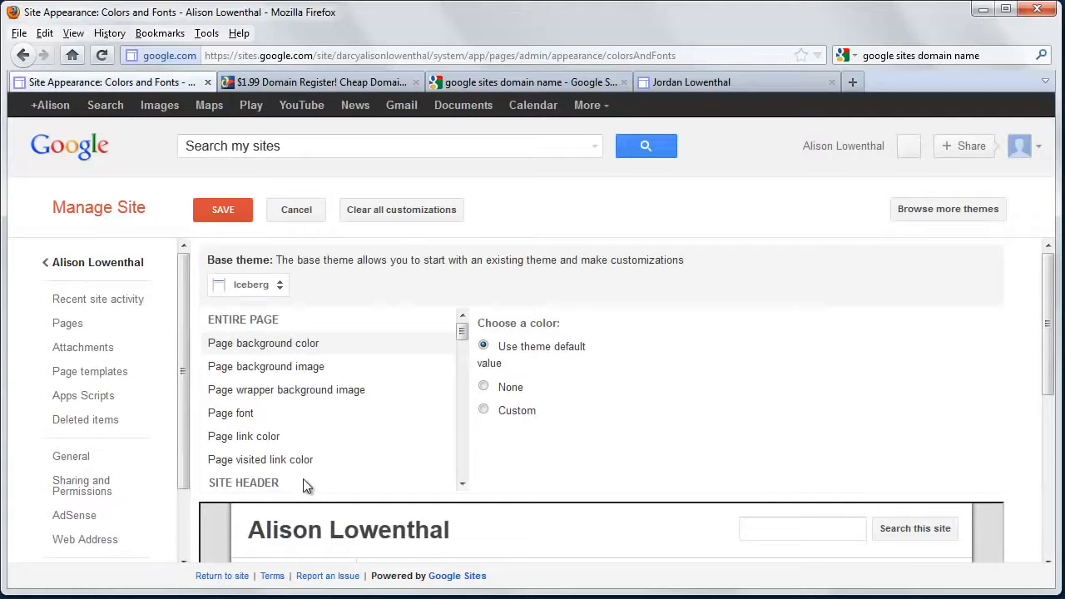
{"action": "scroll", "coordinate": [303, 483], "scroll_direction": "down", "scroll_amount": 2}
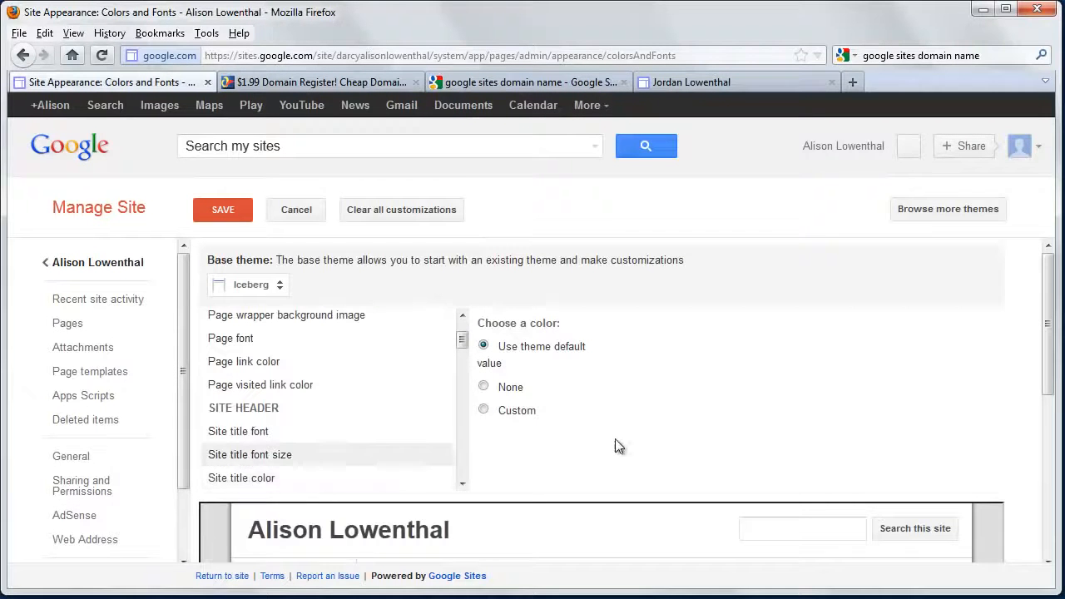
{"action": "left_click", "coordinate": [483, 412]}
{"action": "left_click", "coordinate": [484, 410]}
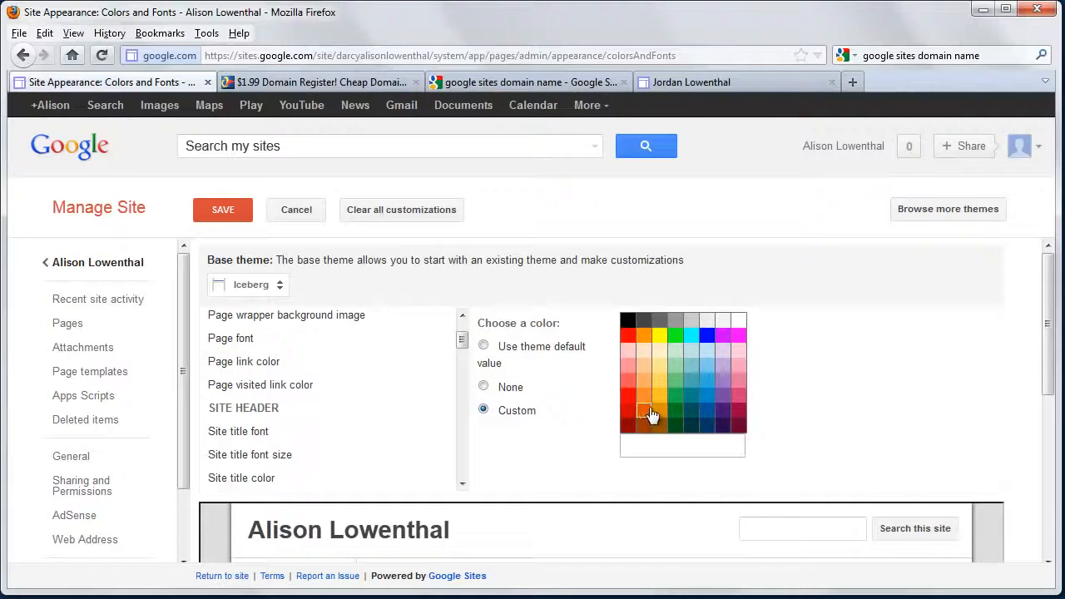
{"action": "left_click", "coordinate": [644, 411]}
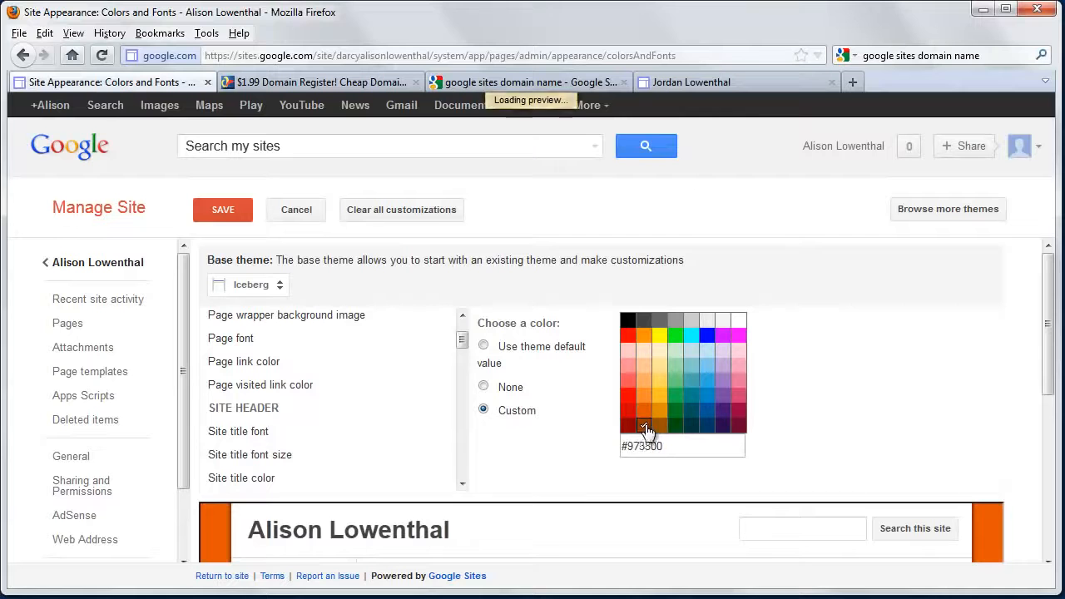
{"action": "left_click", "coordinate": [643, 426]}
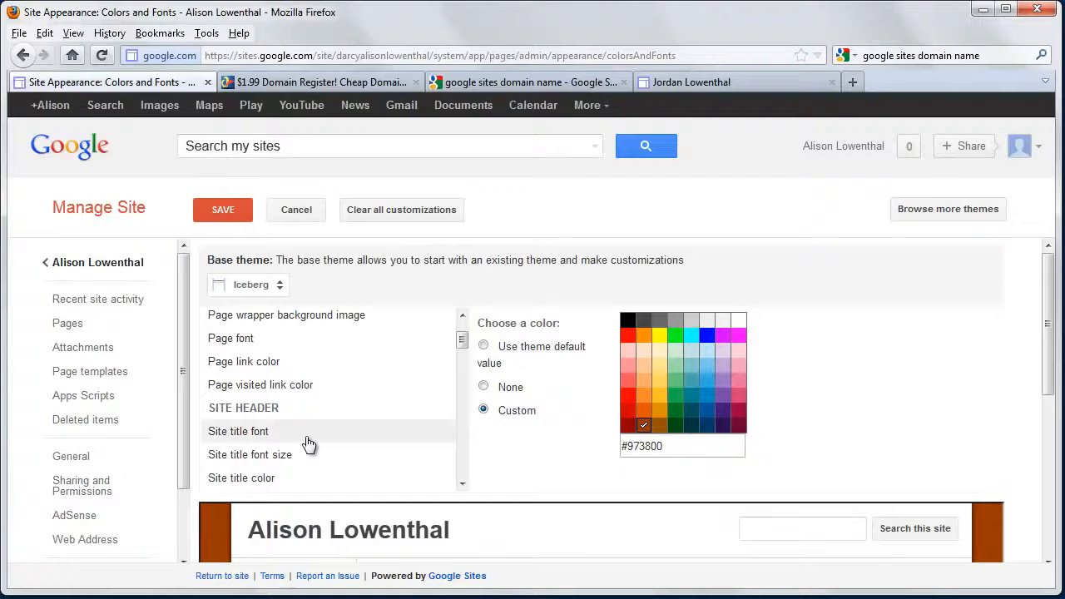
Set the page font to a custom value and choose Normal from the available fonts
{"action": "left_click", "coordinate": [262, 343]}
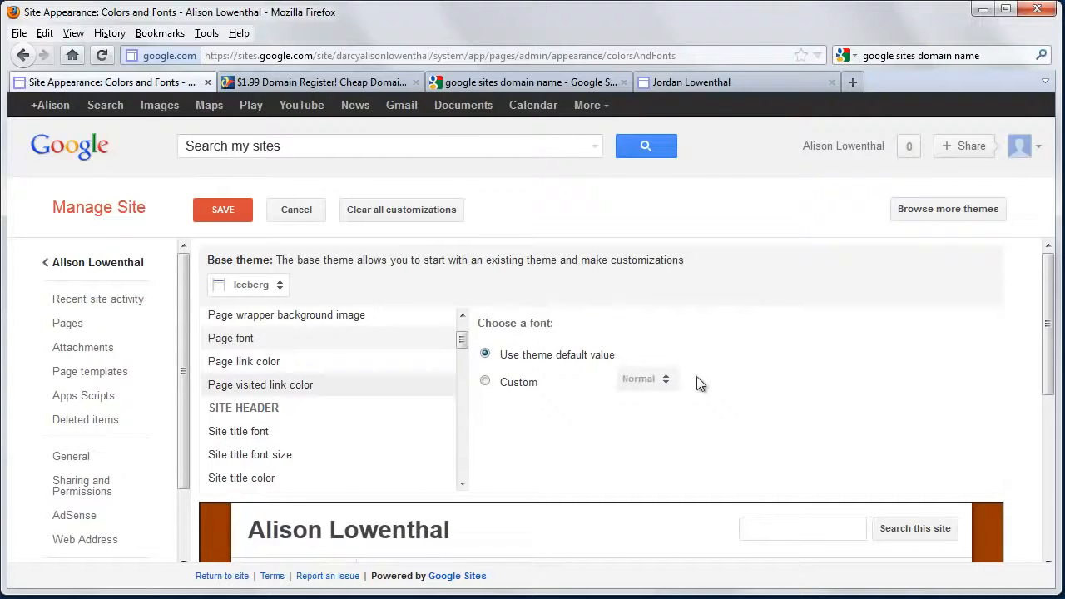
{"action": "left_click", "coordinate": [486, 381]}
{"action": "left_click", "coordinate": [654, 382]}
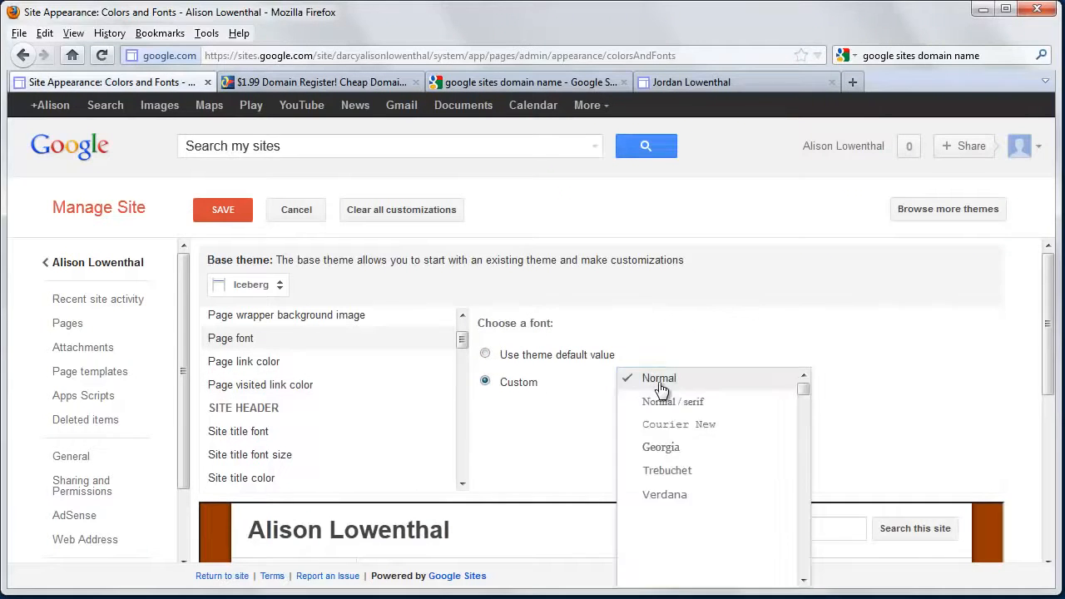
{"action": "scroll", "coordinate": [699, 487], "scroll_direction": "down", "scroll_amount": 10}
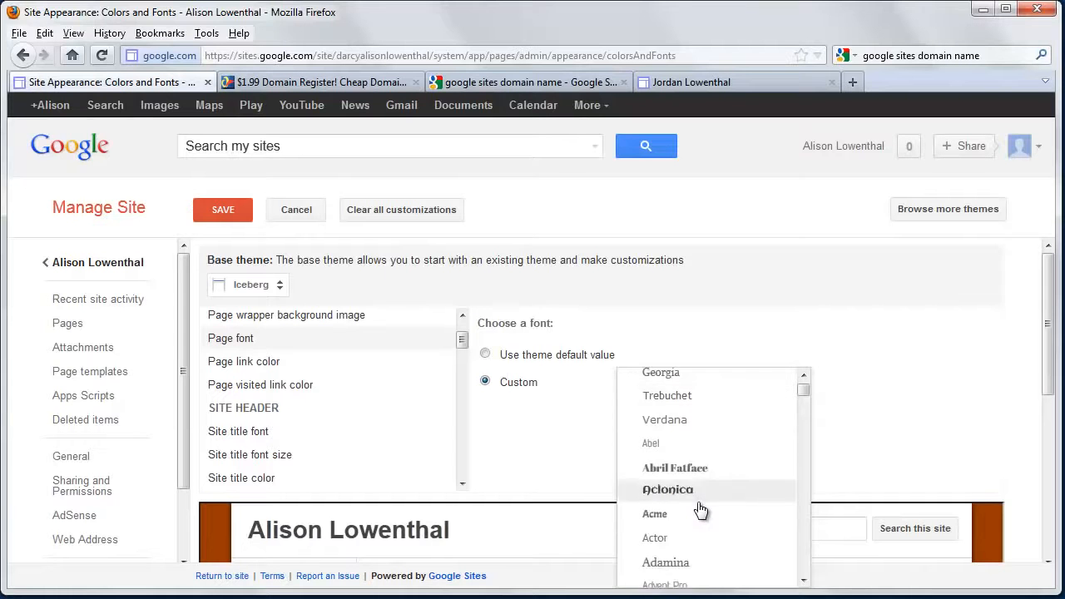
{"action": "scroll", "coordinate": [702, 521], "scroll_direction": "down", "scroll_amount": 3}
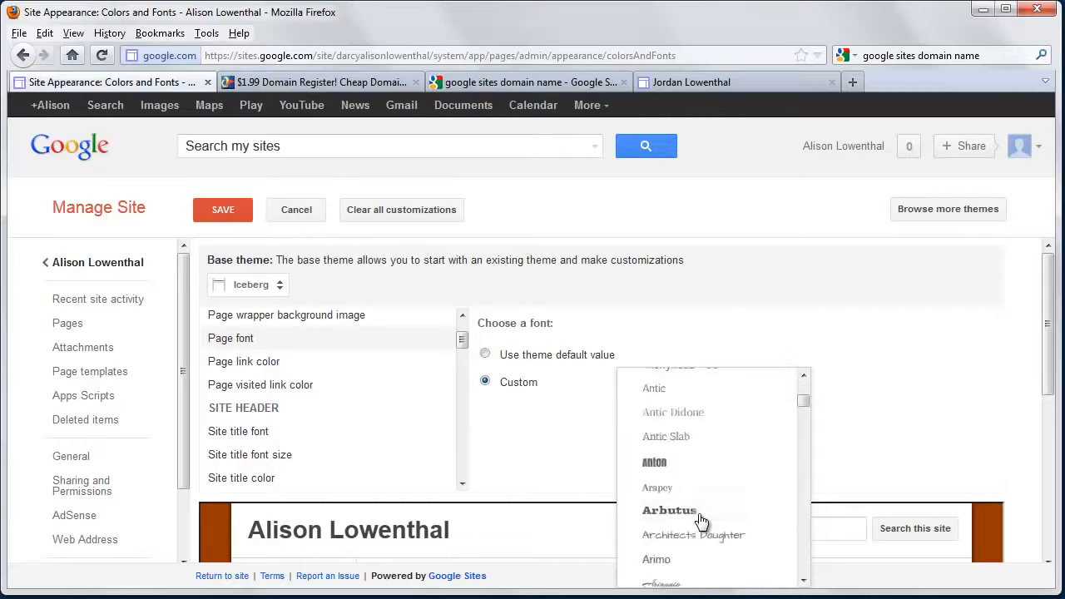
{"action": "scroll", "coordinate": [701, 500], "scroll_direction": "up", "scroll_amount": 3}
{"action": "scroll", "coordinate": [702, 462], "scroll_direction": "up", "scroll_amount": 10}
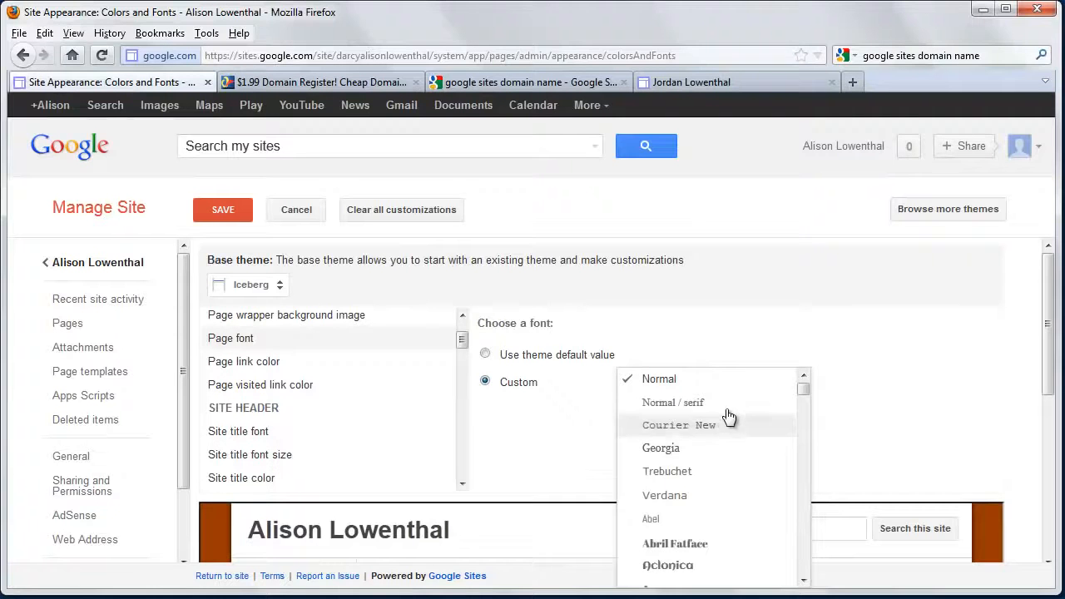
{"action": "left_click", "coordinate": [731, 381]}
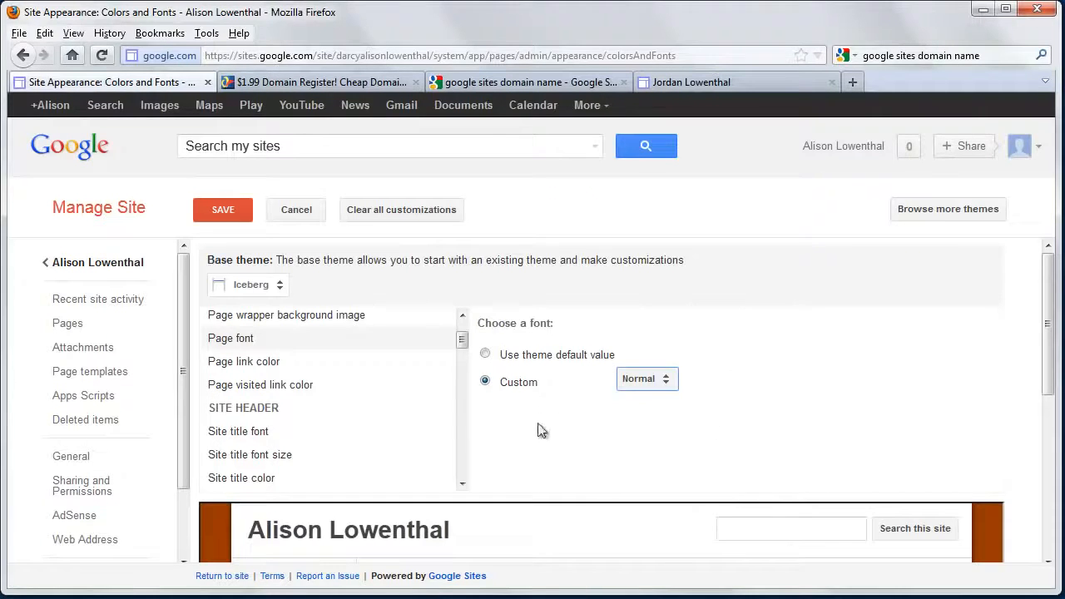
Set the site title font size in the site header to a custom 24 pt
{"action": "left_click", "coordinate": [255, 438]}
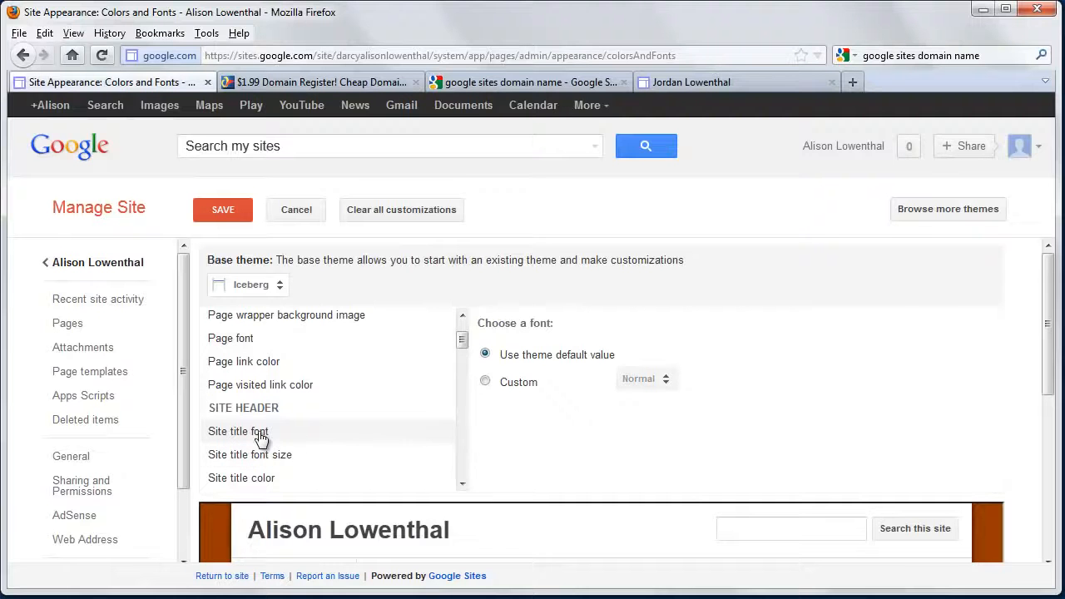
{"action": "left_click", "coordinate": [279, 457]}
{"action": "left_click", "coordinate": [486, 385]}
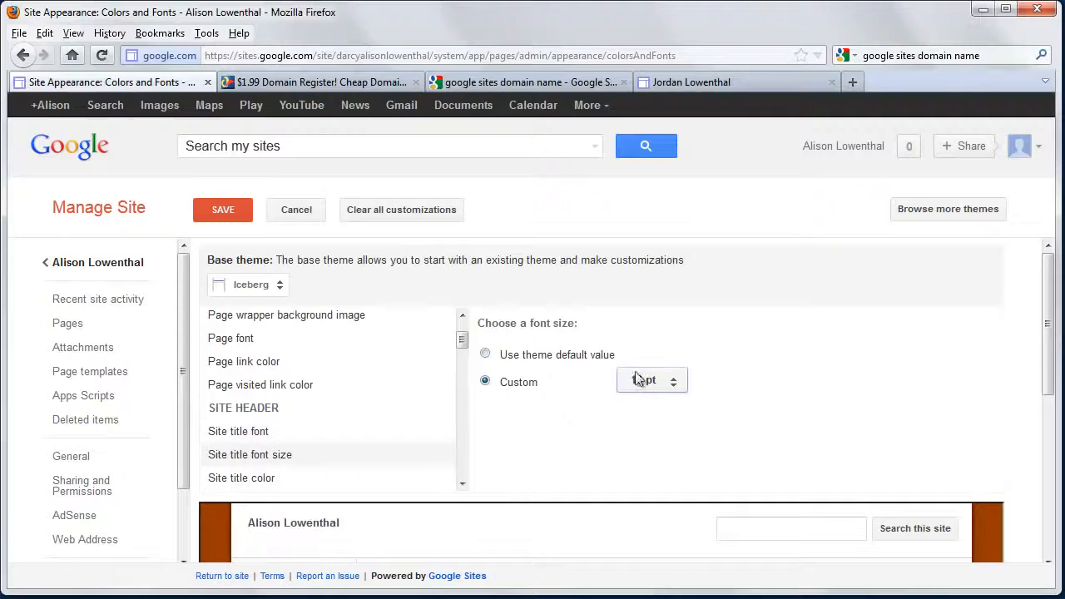
{"action": "left_click", "coordinate": [650, 383]}
{"action": "left_click", "coordinate": [672, 501]}
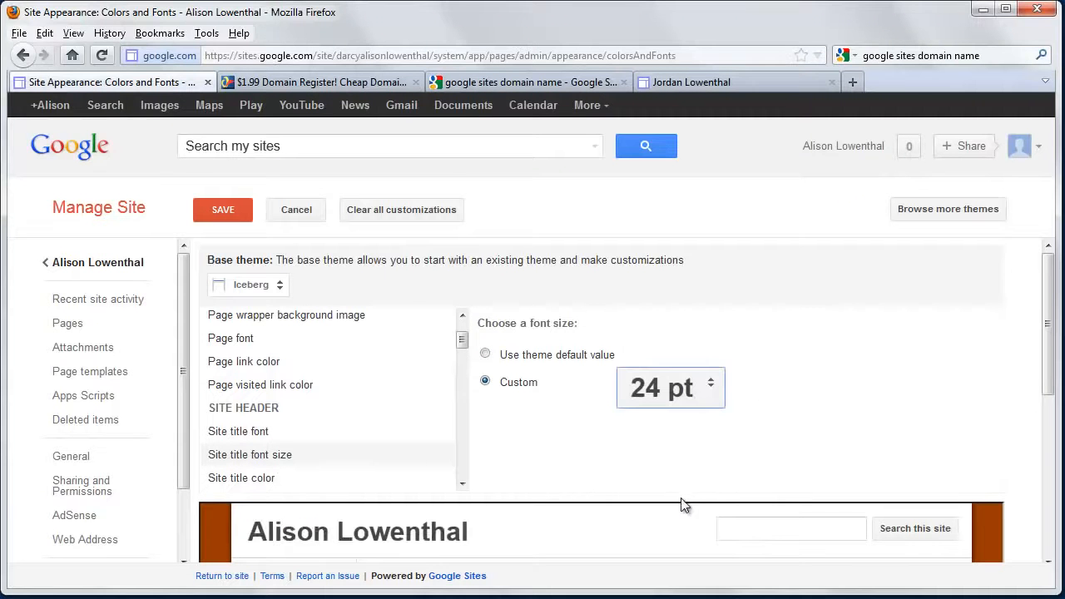
Set the site title color to the custom dark blue #003965 and save the color and font changes
{"action": "left_click", "coordinate": [292, 437]}
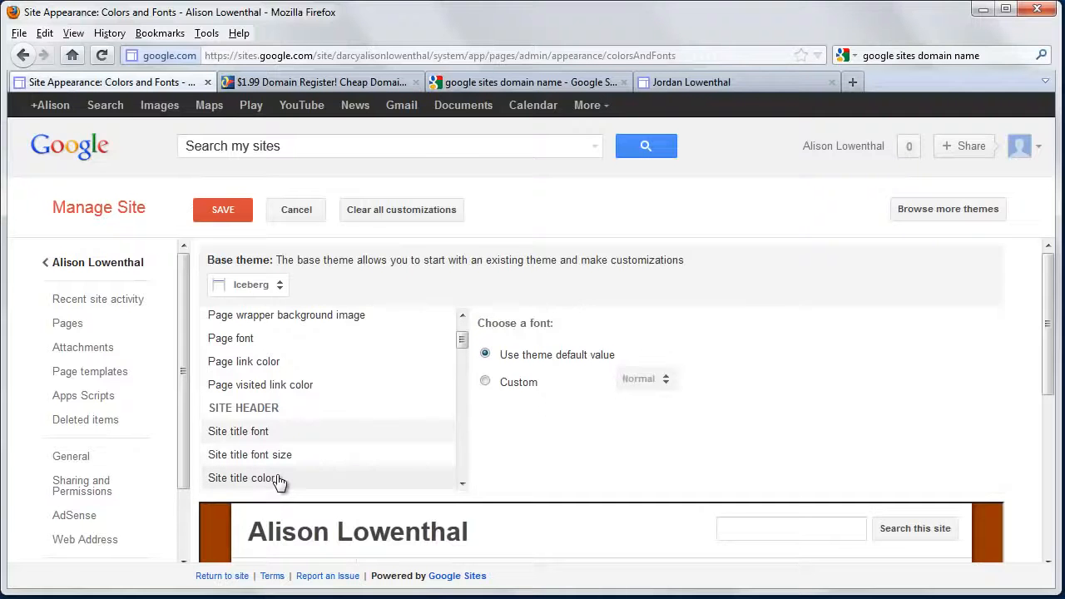
{"action": "left_click", "coordinate": [279, 481]}
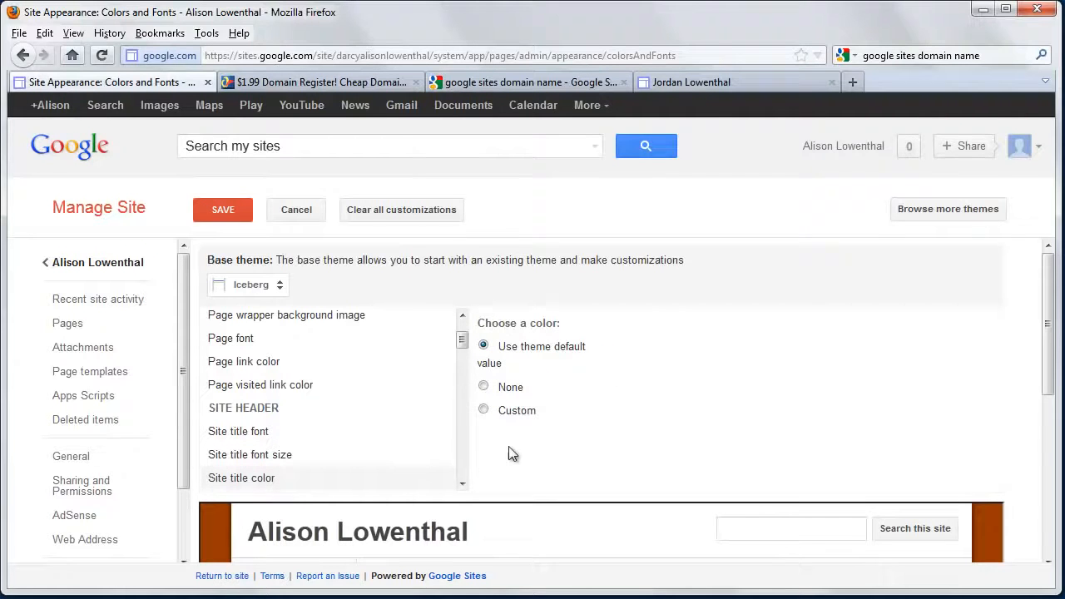
{"action": "left_click", "coordinate": [484, 412]}
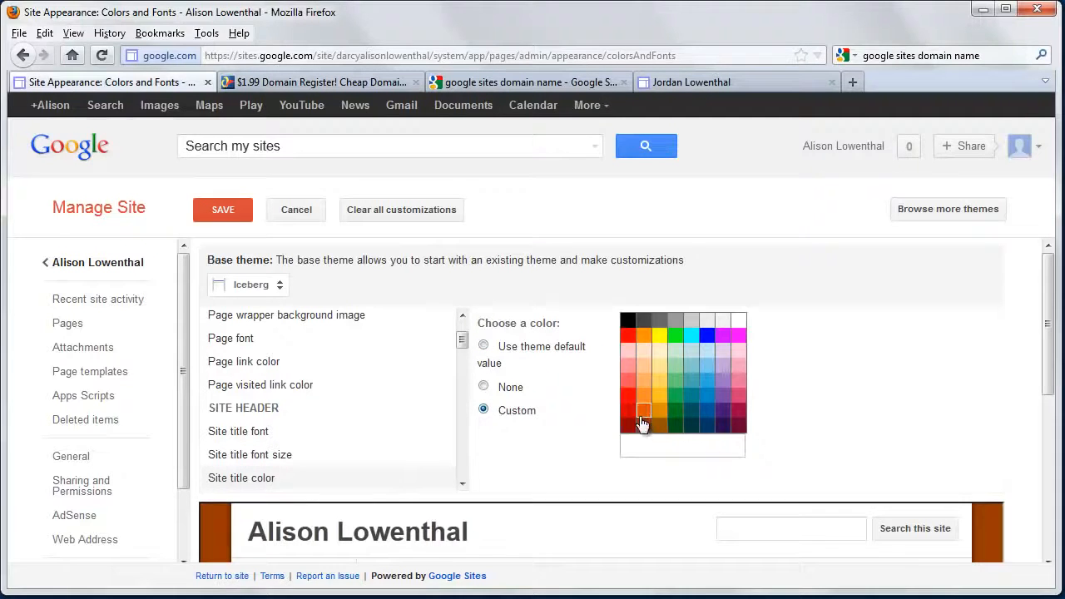
{"action": "left_click", "coordinate": [705, 426]}
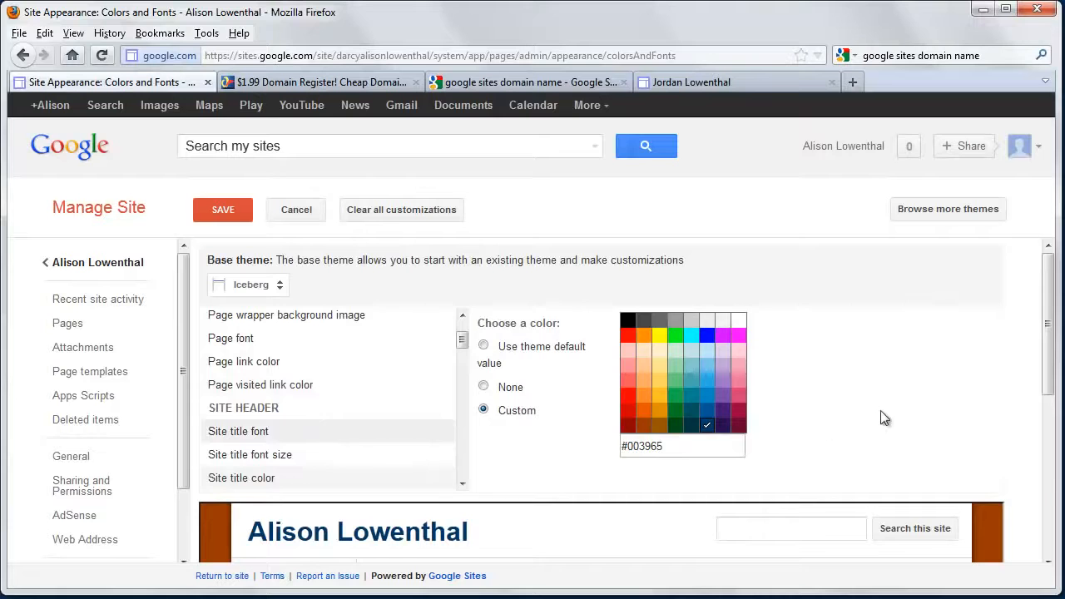
{"action": "scroll", "coordinate": [881, 411], "scroll_direction": "down", "scroll_amount": 3}
{"action": "scroll", "coordinate": [881, 411], "scroll_direction": "up", "scroll_amount": 3}
{"action": "left_click", "coordinate": [231, 213]}
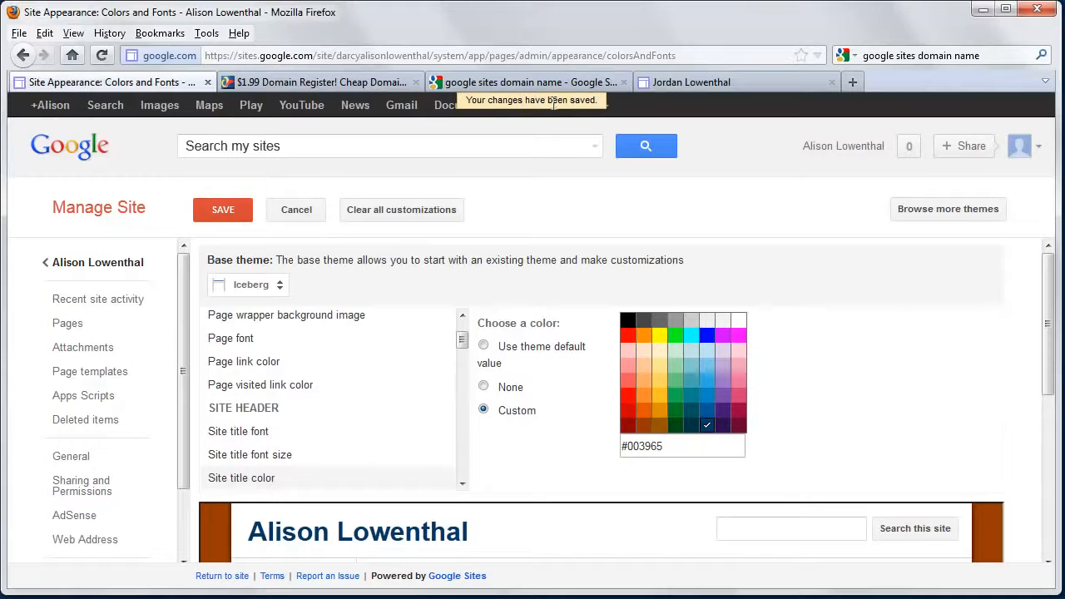
Disable Enable Search in the site layout's search configuration and save the layout
{"action": "left_click", "coordinate": [97, 262]}
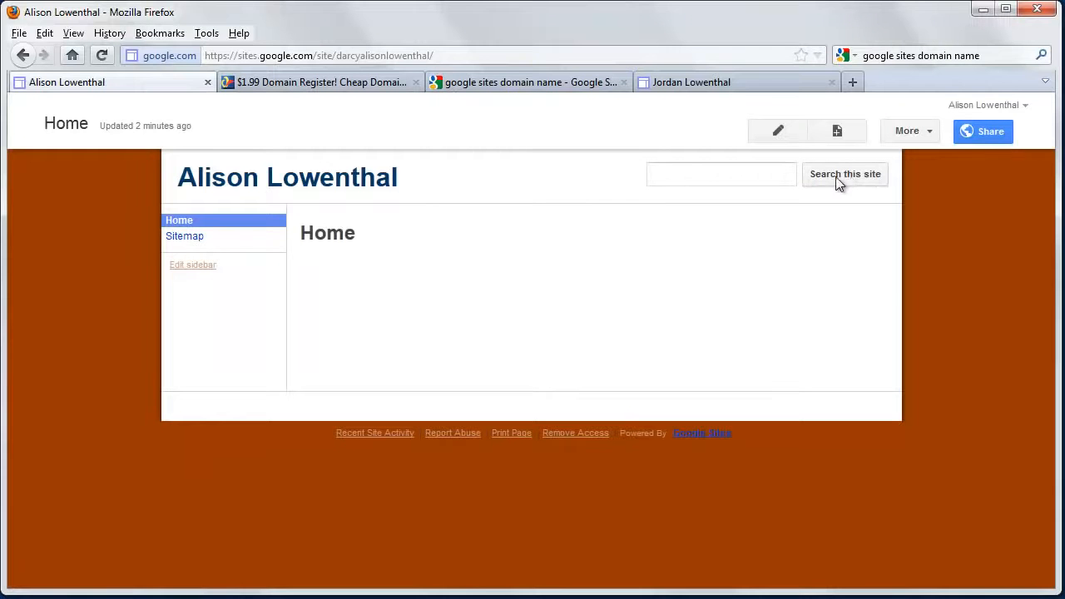
{"action": "left_click", "coordinate": [930, 138]}
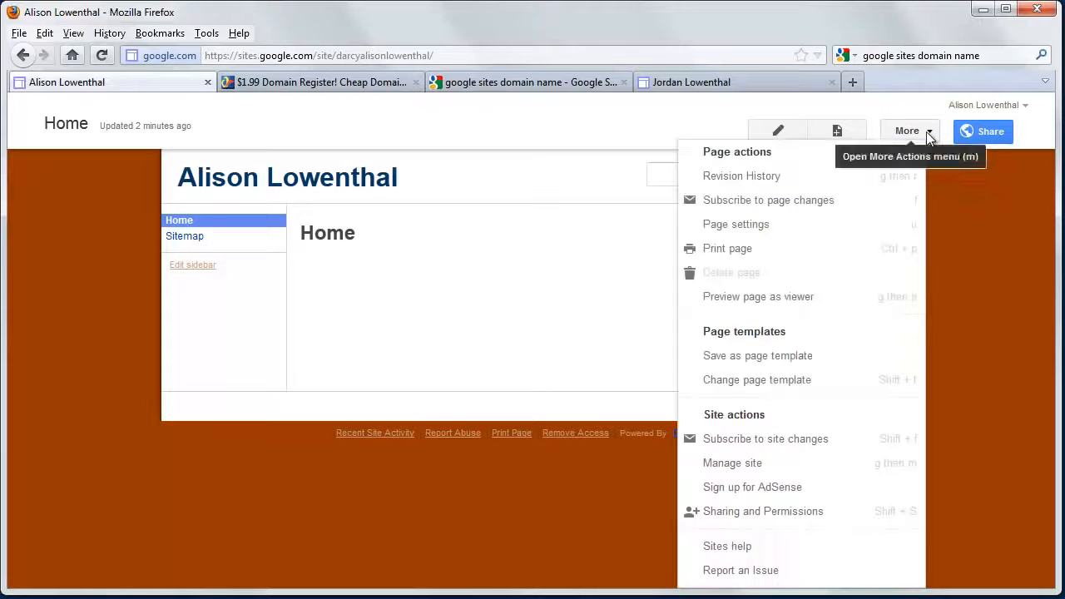
{"action": "left_click", "coordinate": [774, 468]}
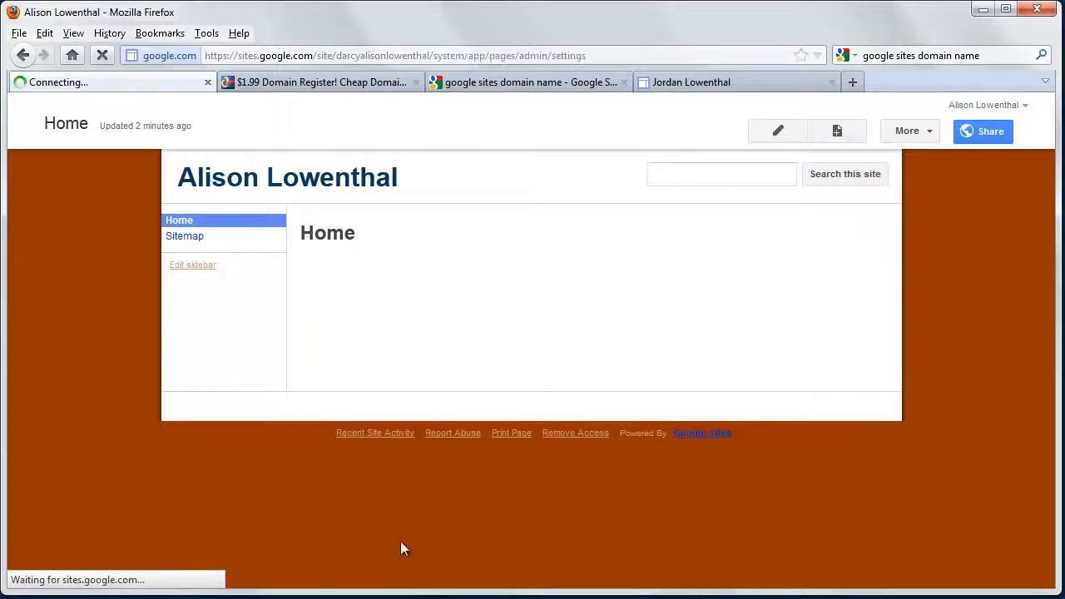
{"action": "scroll", "coordinate": [129, 517], "scroll_direction": "down", "scroll_amount": 3}
{"action": "left_click", "coordinate": [117, 503]}
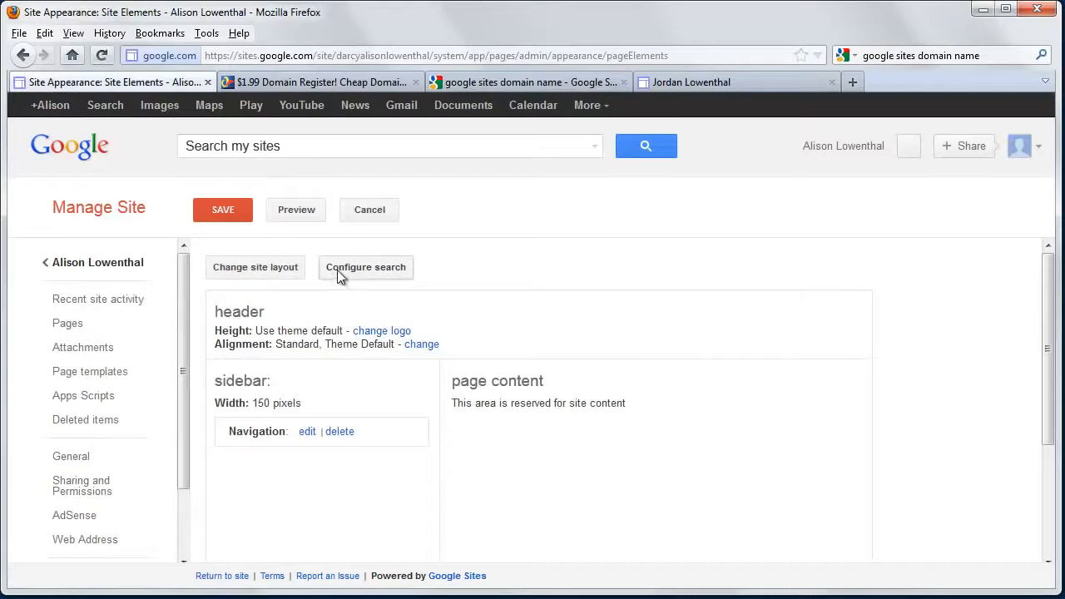
{"action": "left_click", "coordinate": [337, 270]}
{"action": "left_click", "coordinate": [352, 312]}
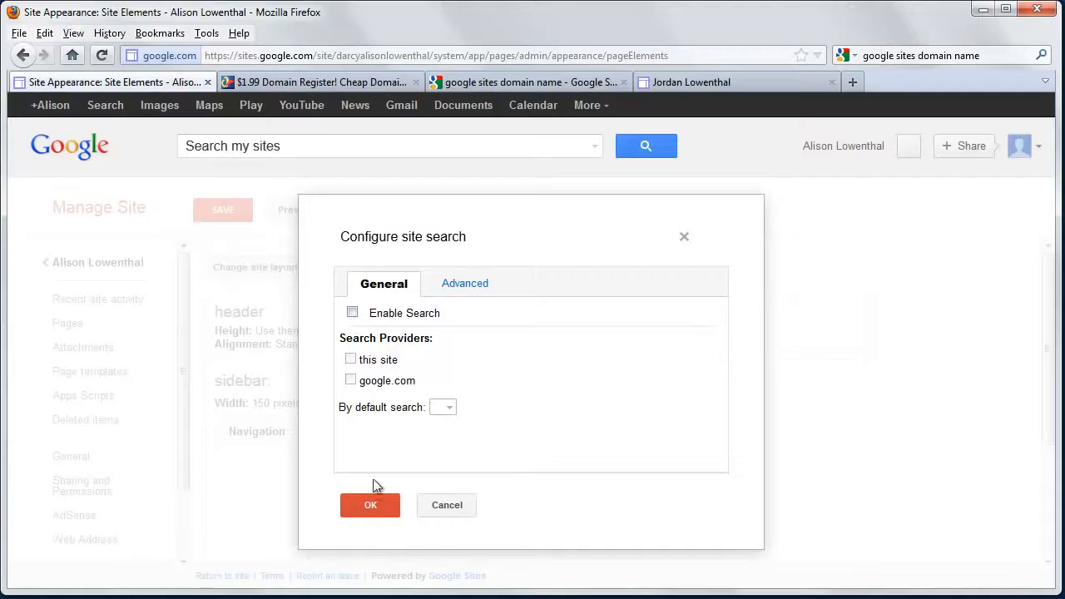
{"action": "left_click", "coordinate": [371, 505]}
{"action": "left_click", "coordinate": [223, 210]}
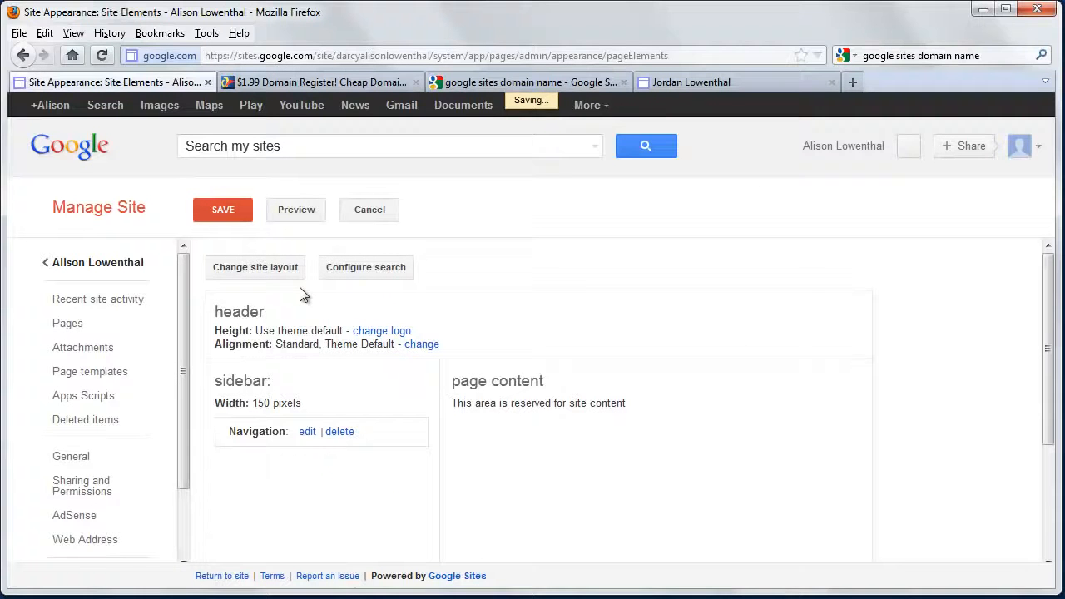
Return to the site and create a web page named Research at the top level, saving it with empty content
{"action": "left_click", "coordinate": [100, 264]}
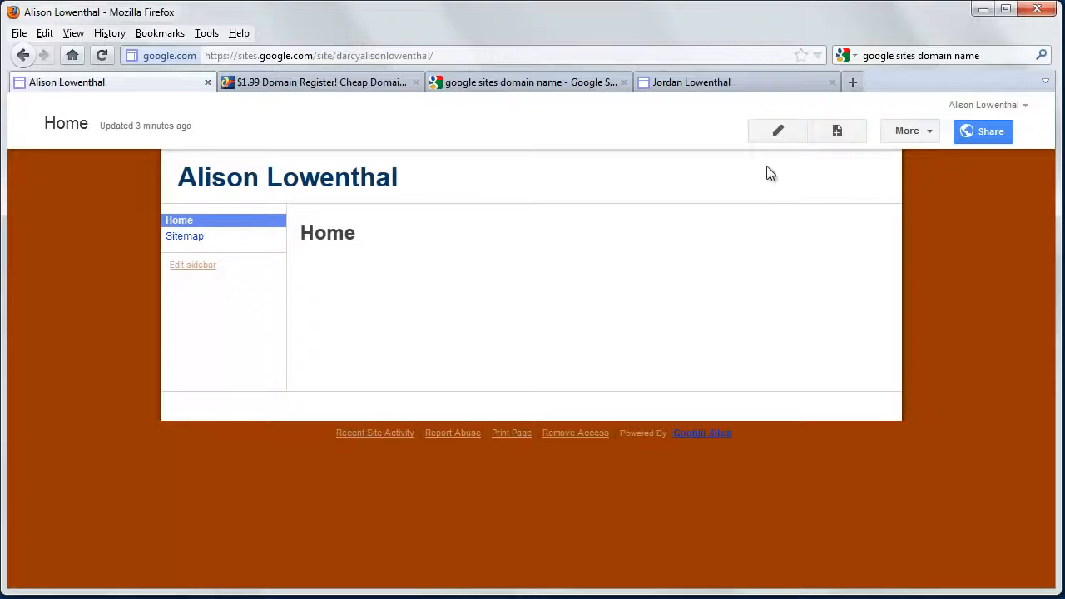
{"action": "left_click", "coordinate": [838, 133]}
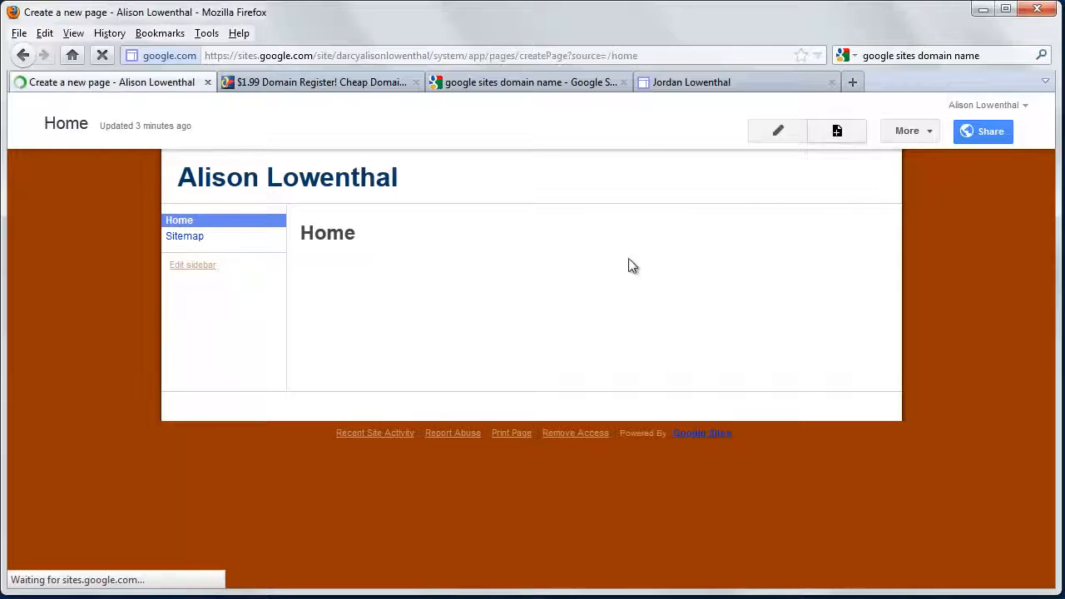
{"action": "type", "text": "Research"}
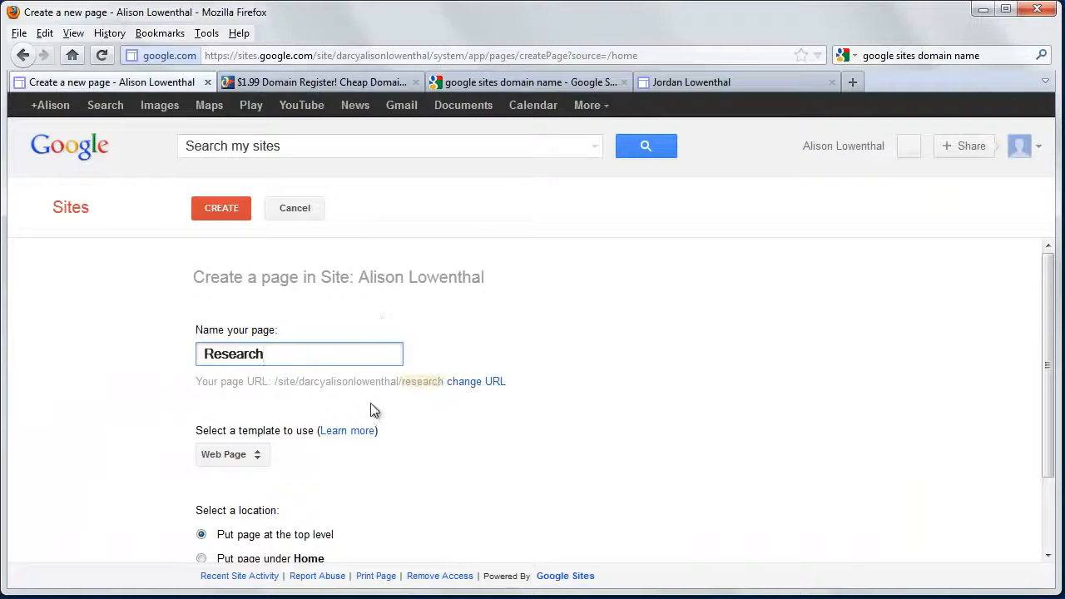
{"action": "scroll", "coordinate": [372, 408], "scroll_direction": "down", "scroll_amount": 2}
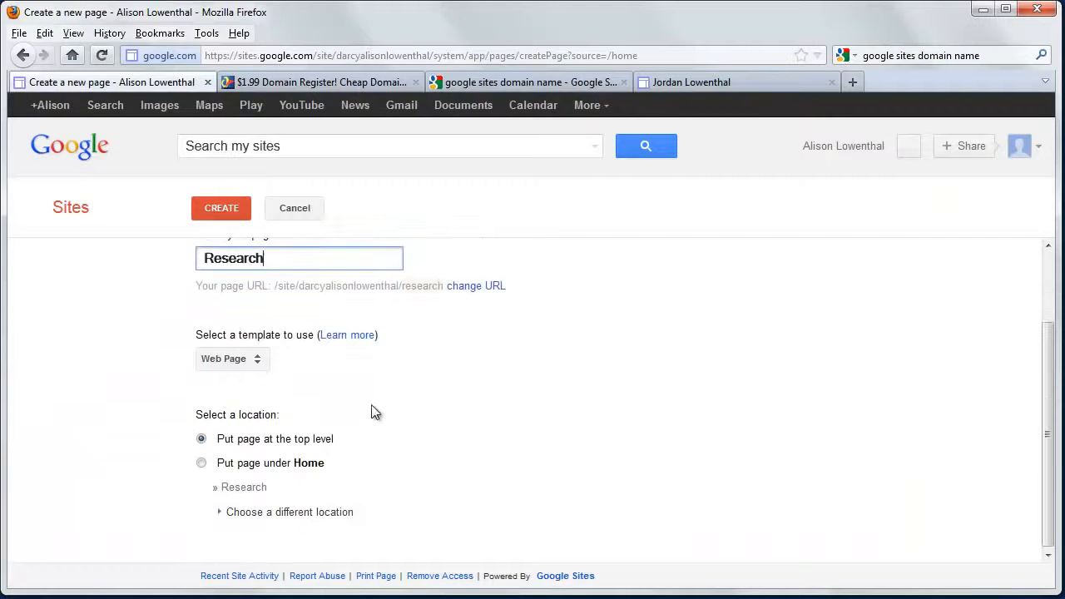
{"action": "left_click", "coordinate": [205, 439]}
{"action": "left_click", "coordinate": [224, 209]}
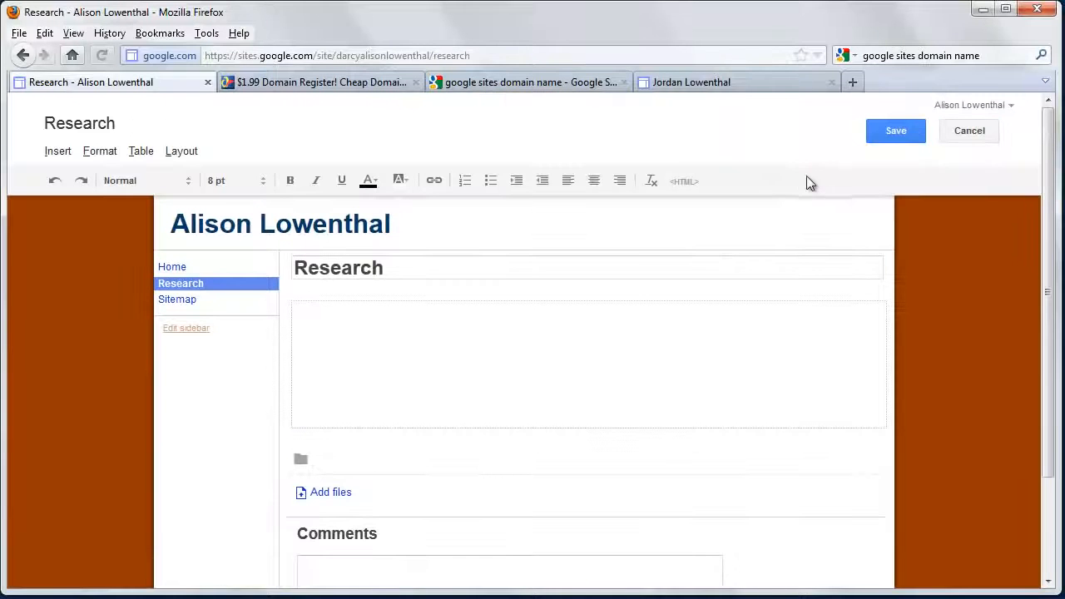
{"action": "left_click", "coordinate": [896, 131]}
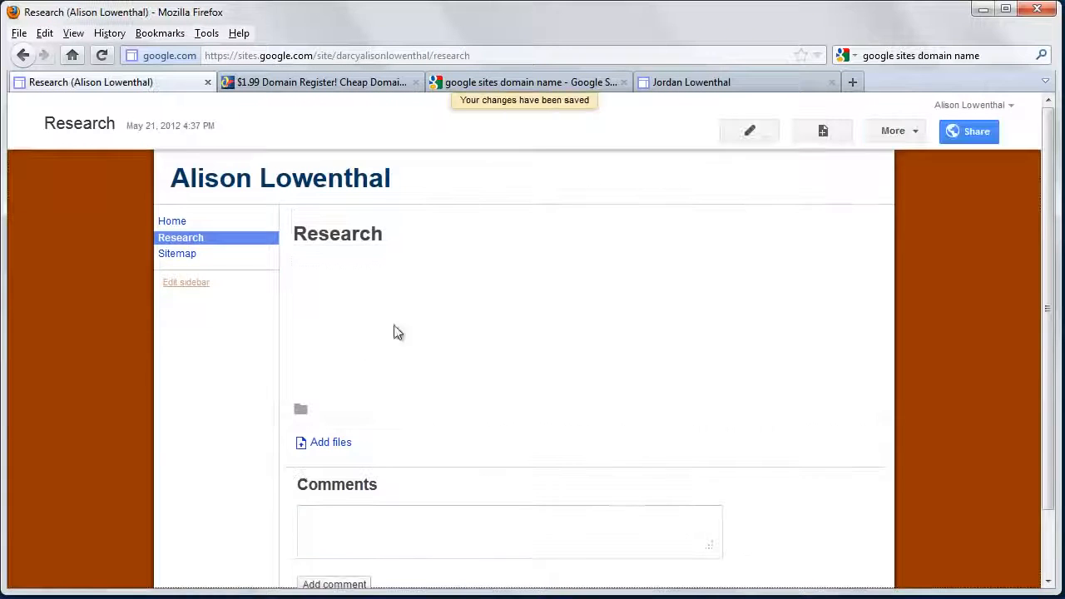
Create a top-level web page named Teaching and save it with empty content
{"action": "left_click", "coordinate": [824, 135]}
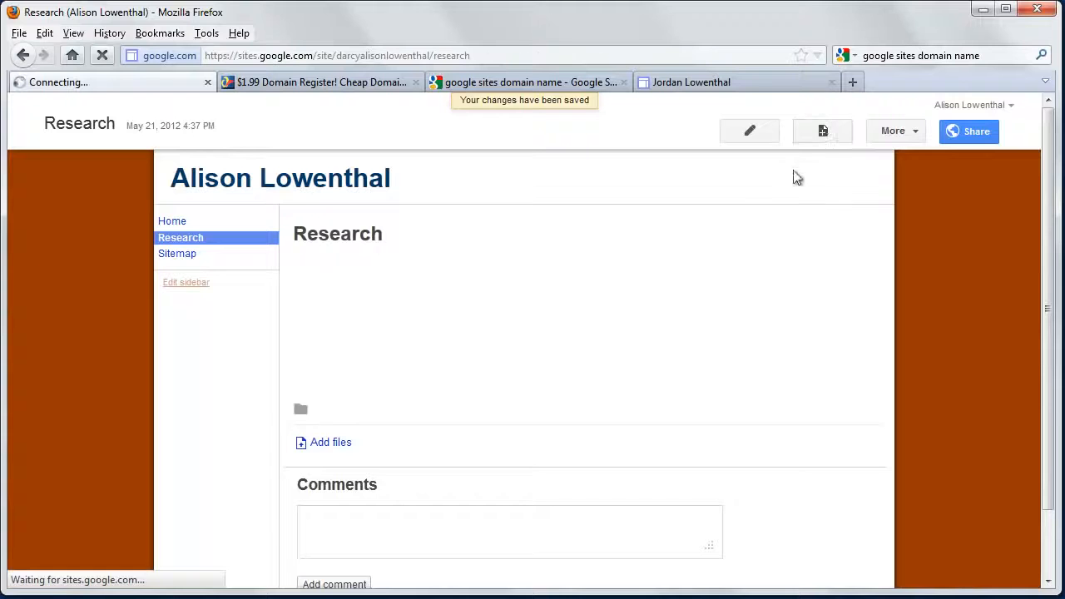
{"action": "type", "text": "Teaching"}
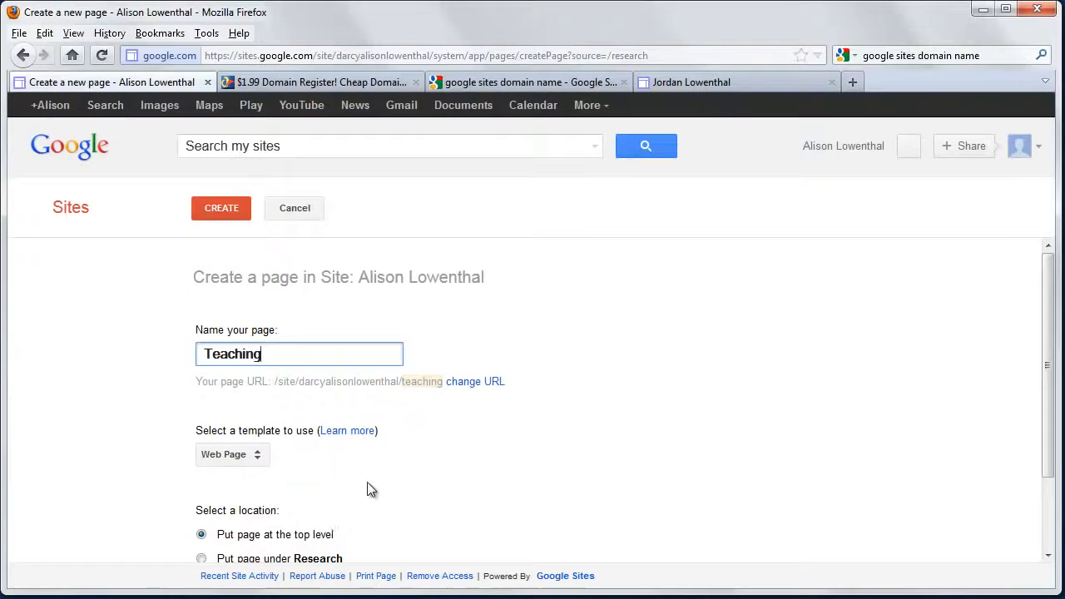
{"action": "left_click", "coordinate": [230, 210]}
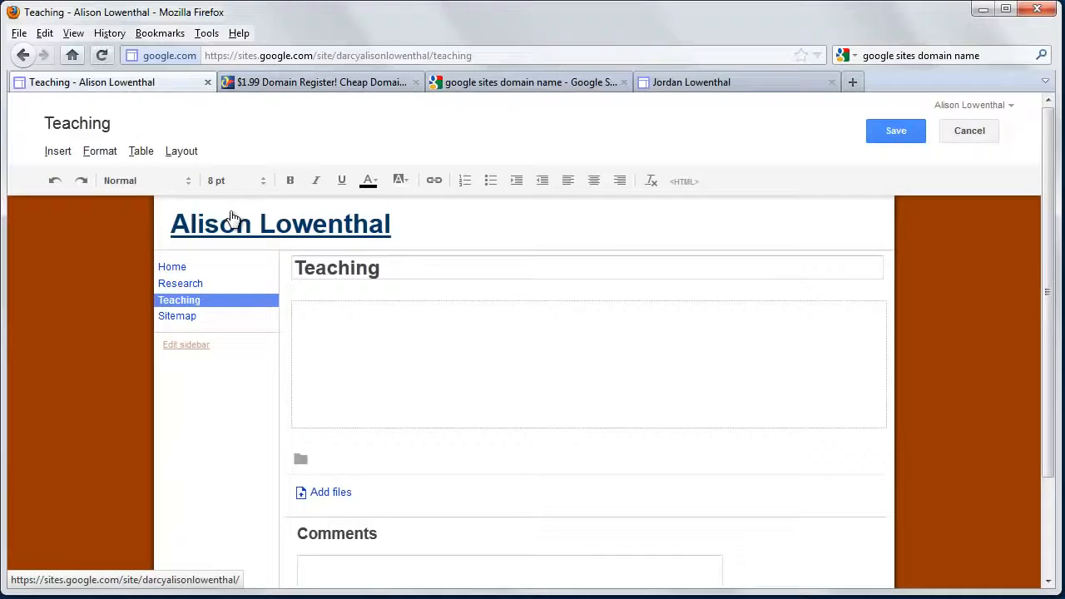
{"action": "left_click", "coordinate": [888, 135]}
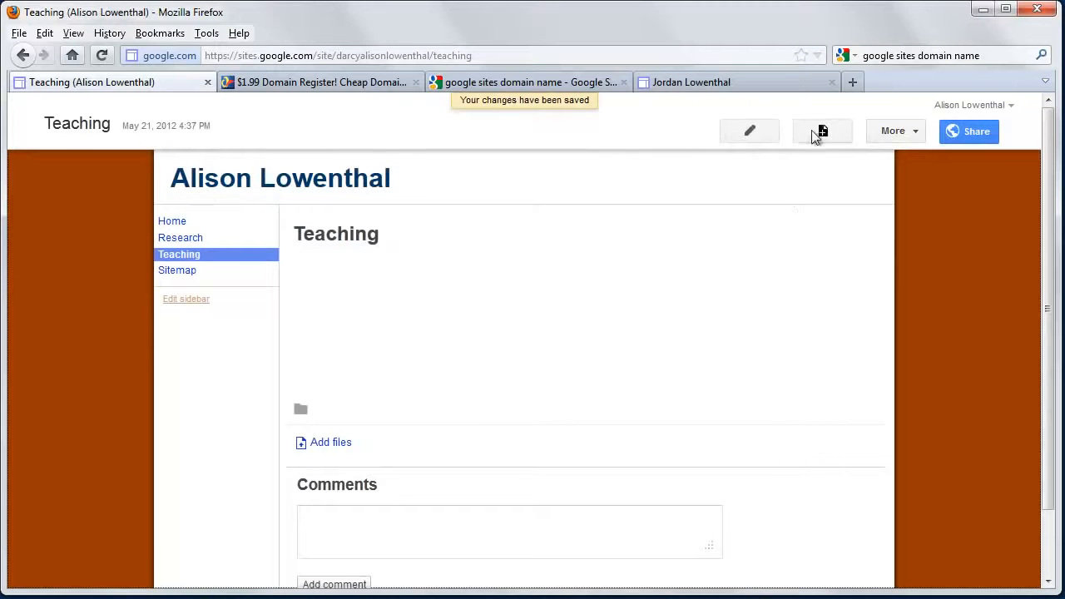
Create and save an empty top-level web page named Service, and return to the site's Home page
{"action": "left_click", "coordinate": [822, 131]}
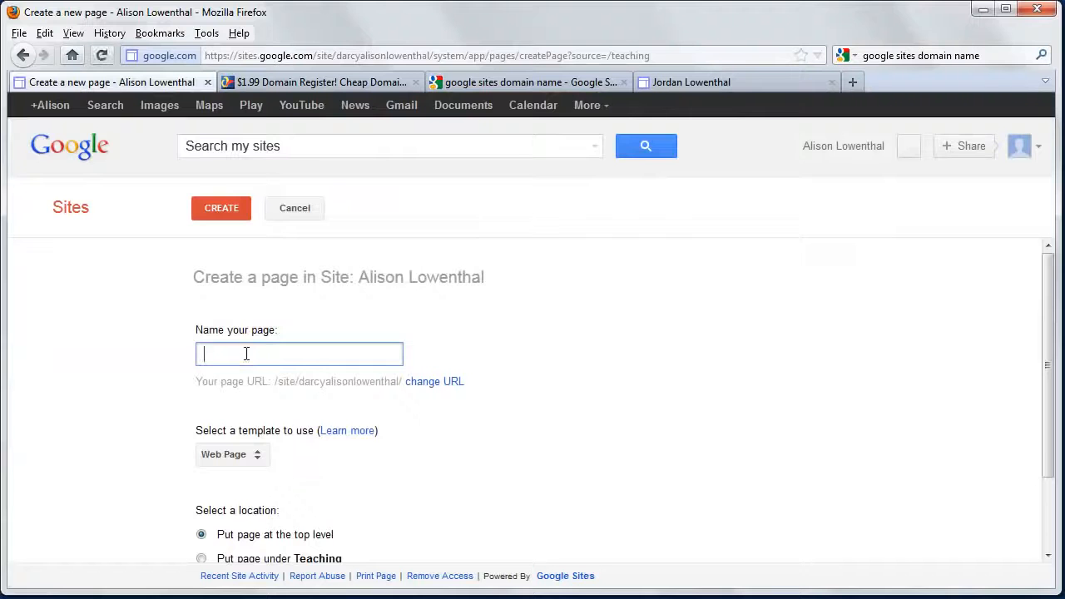
{"action": "type", "text": "Service"}
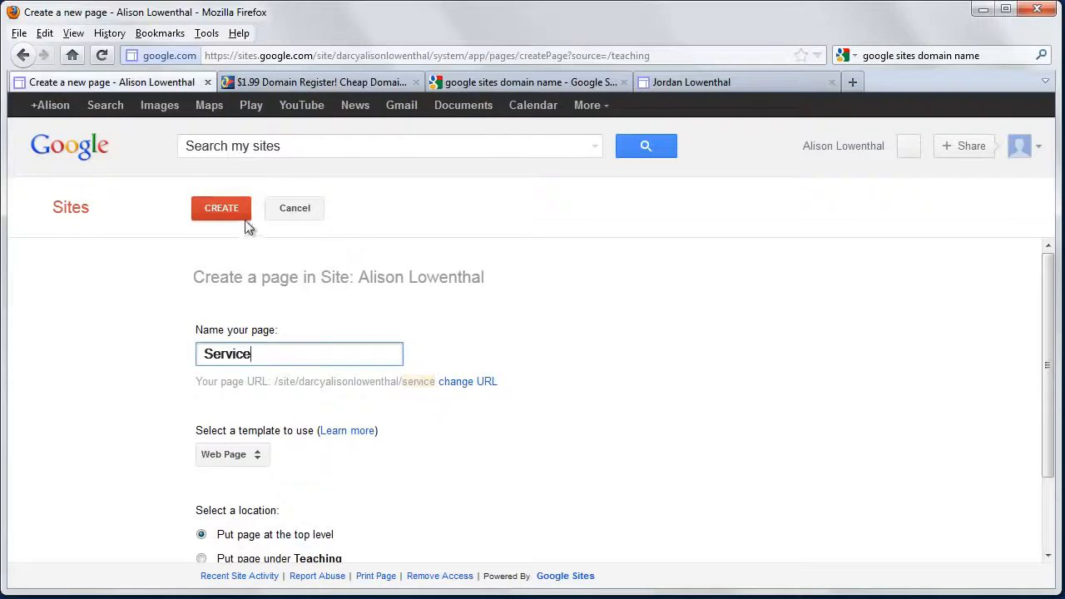
{"action": "left_click", "coordinate": [228, 206]}
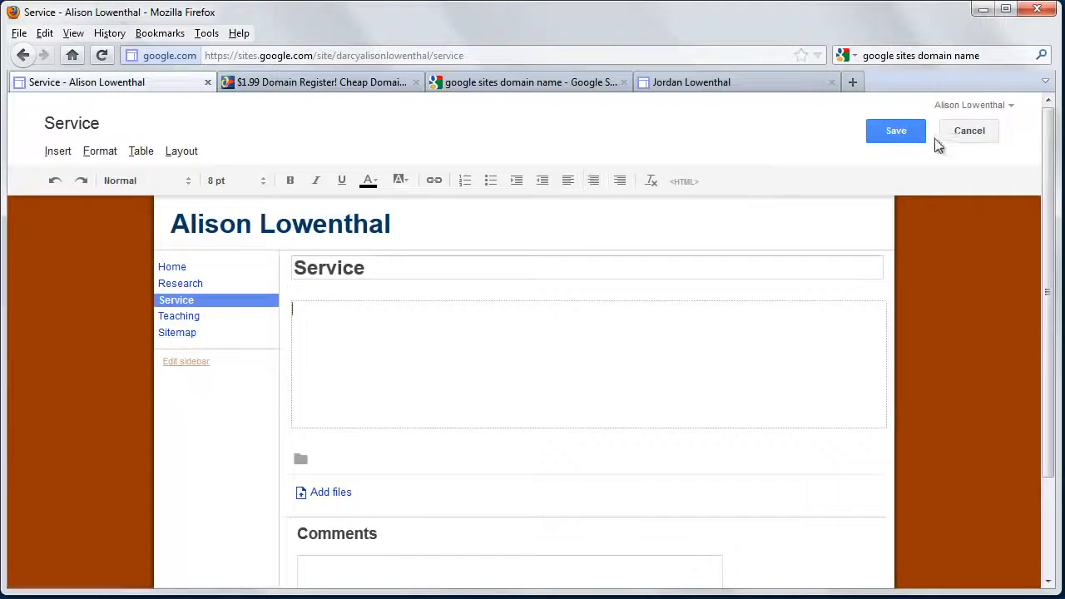
{"action": "left_click", "coordinate": [896, 133]}
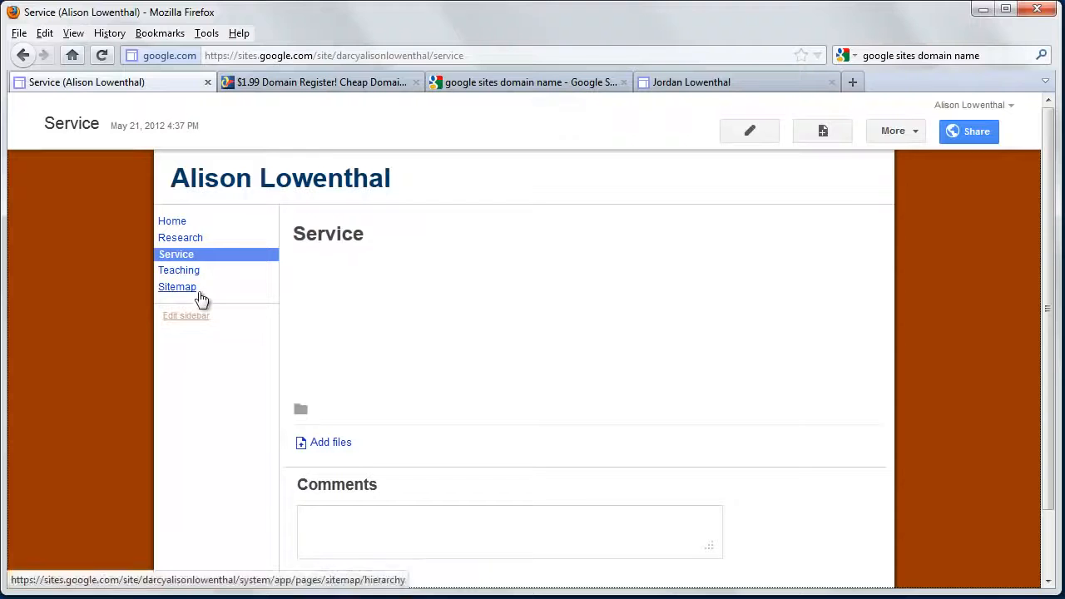
{"action": "left_click", "coordinate": [165, 221]}
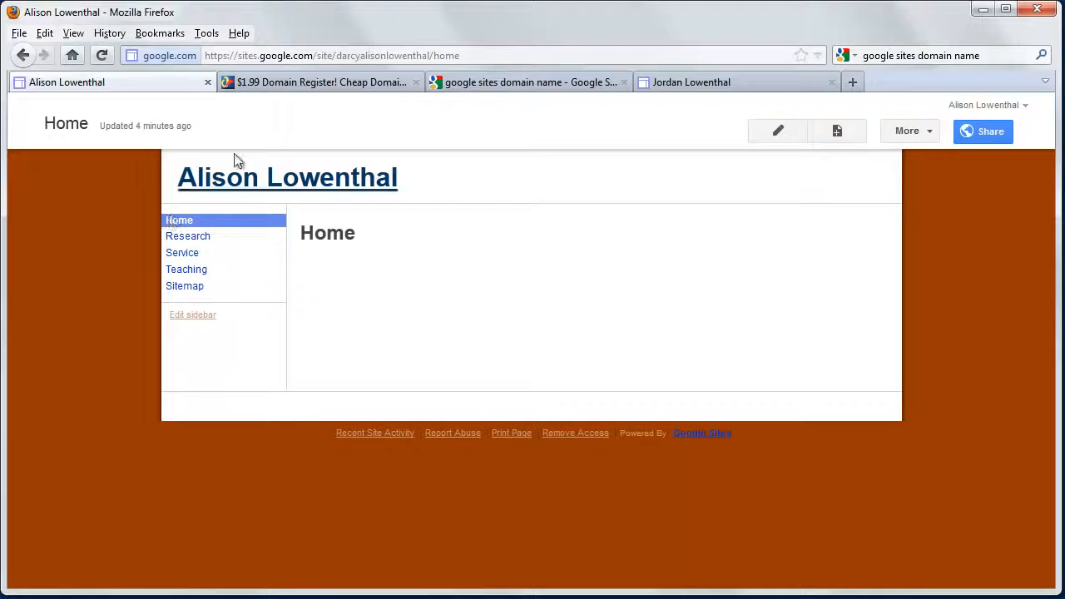
Open the Home page for editing and enter the body text "Welcome to my home page!"
{"action": "left_click", "coordinate": [777, 131]}
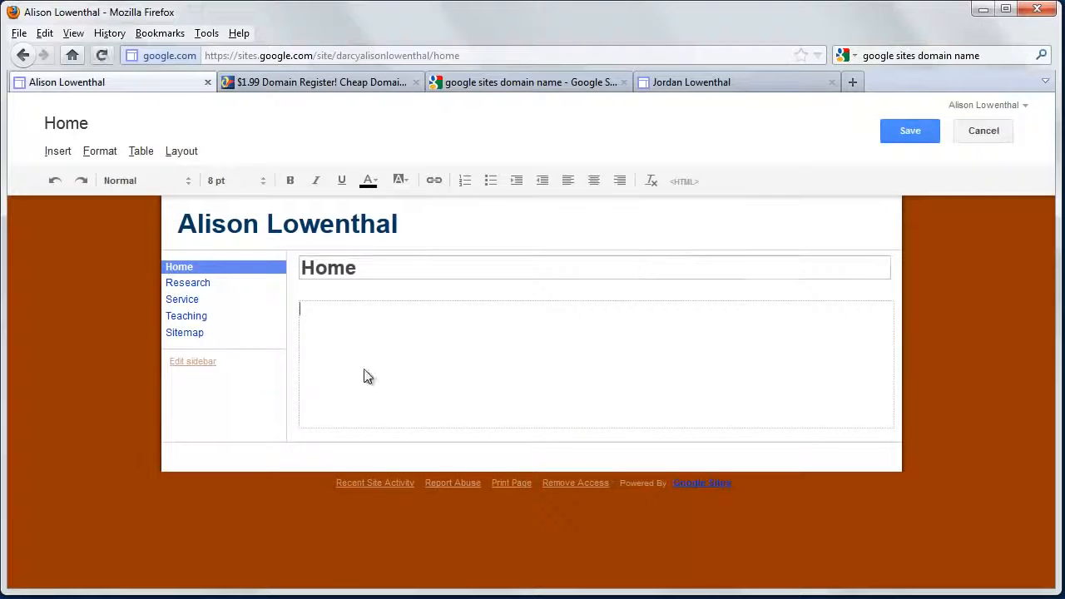
{"action": "type", "text": "Welcome to my home page!"}
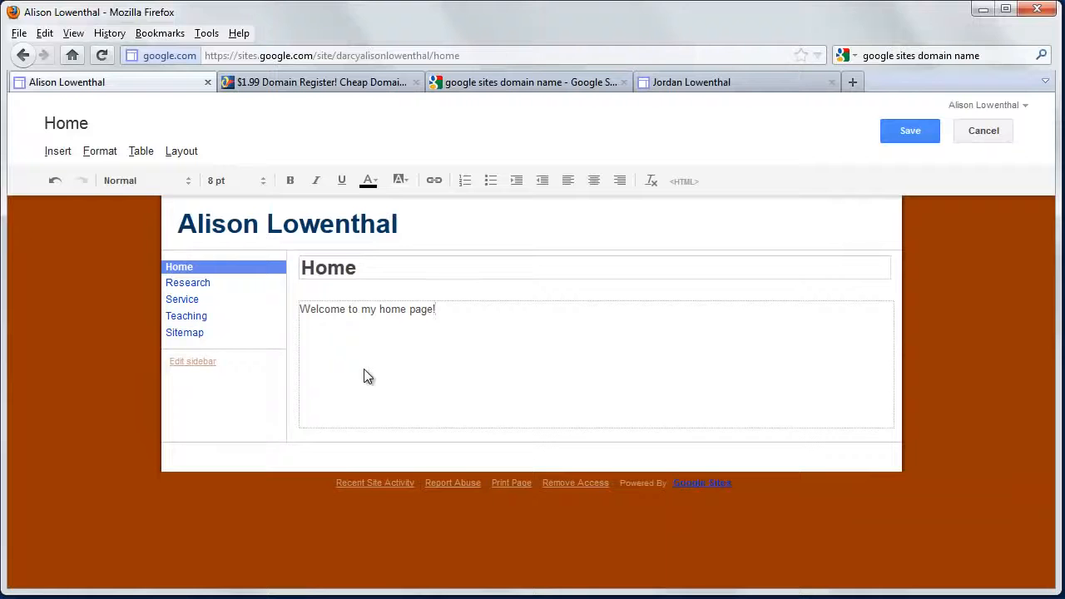
Make the whole welcome sentence on the Home page bold
{"action": "left_click", "coordinate": [355, 309]}
{"action": "left_click_drag", "start_coordinate": [439, 307], "coordinate": [301, 310]}
{"action": "left_click", "coordinate": [289, 181]}
{"action": "left_click", "coordinate": [372, 350]}
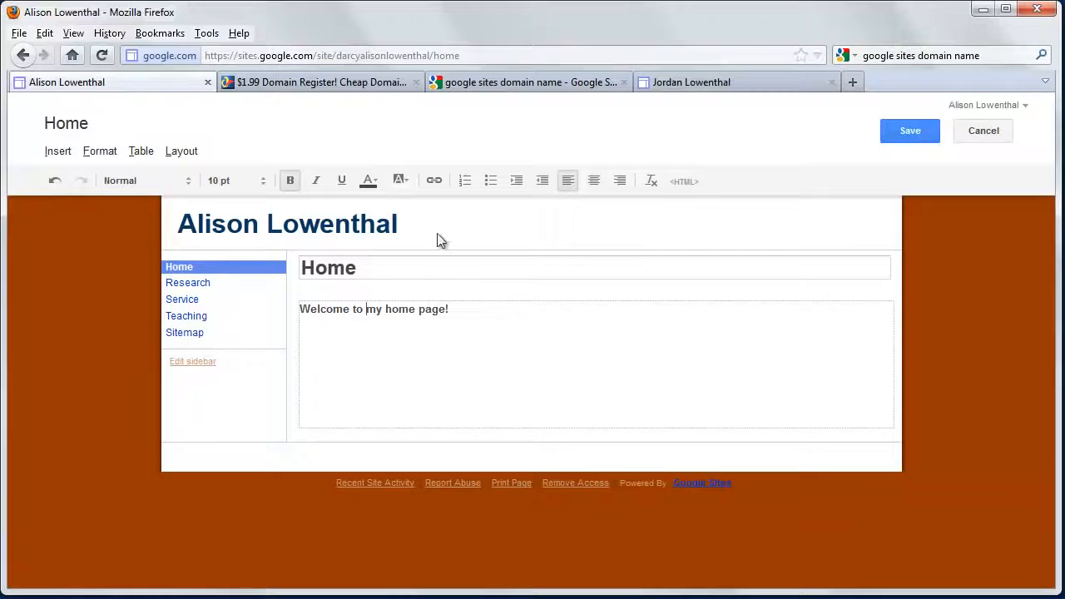
View the Create Link options without adding a link, and save the edited Home page
{"action": "left_click", "coordinate": [434, 182]}
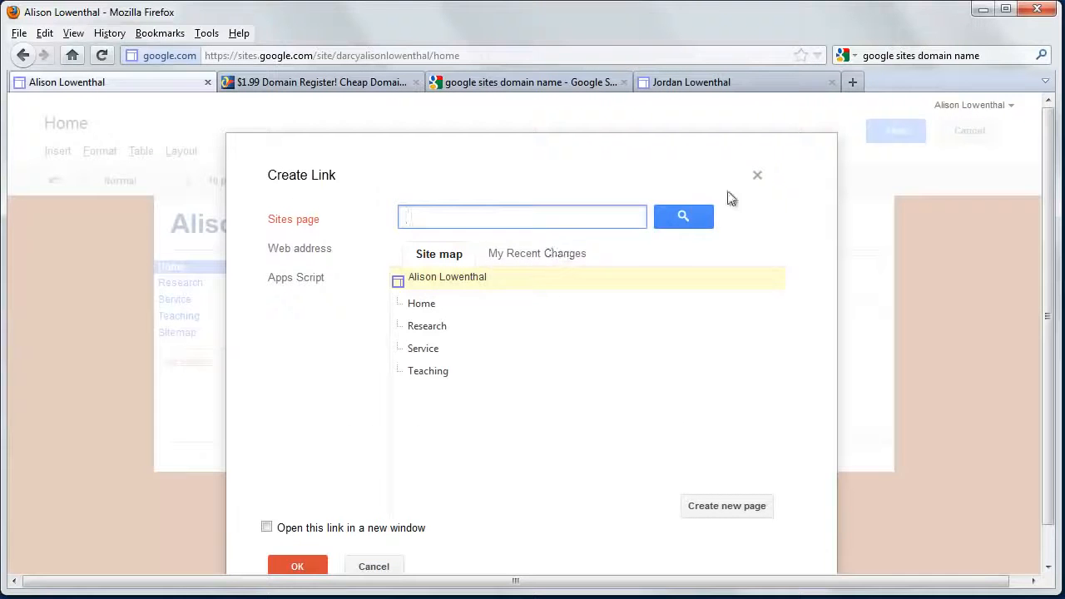
{"action": "left_click", "coordinate": [757, 178]}
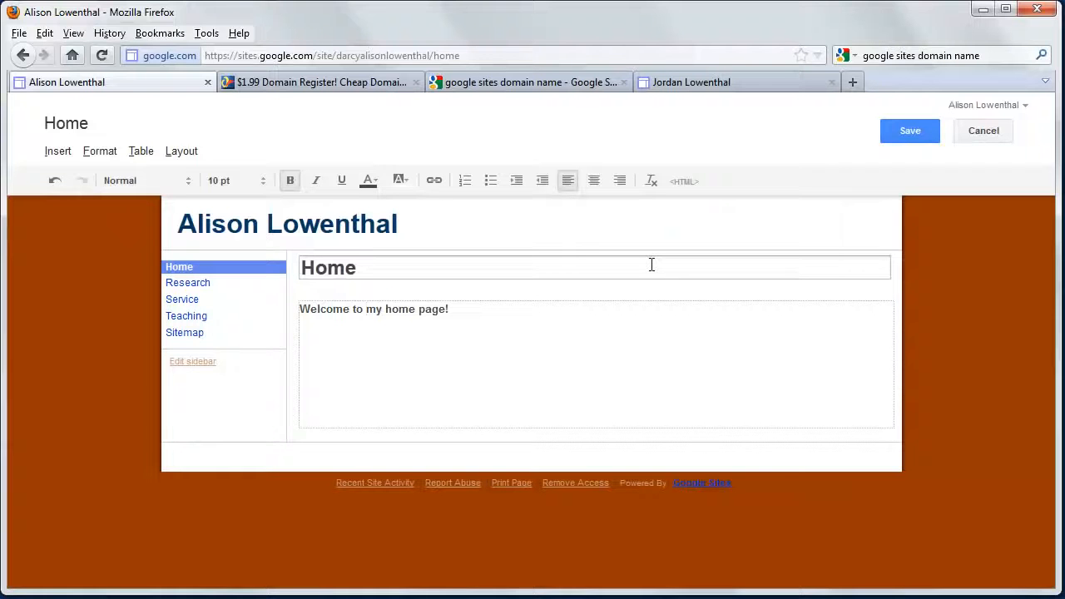
{"action": "left_click", "coordinate": [630, 322]}
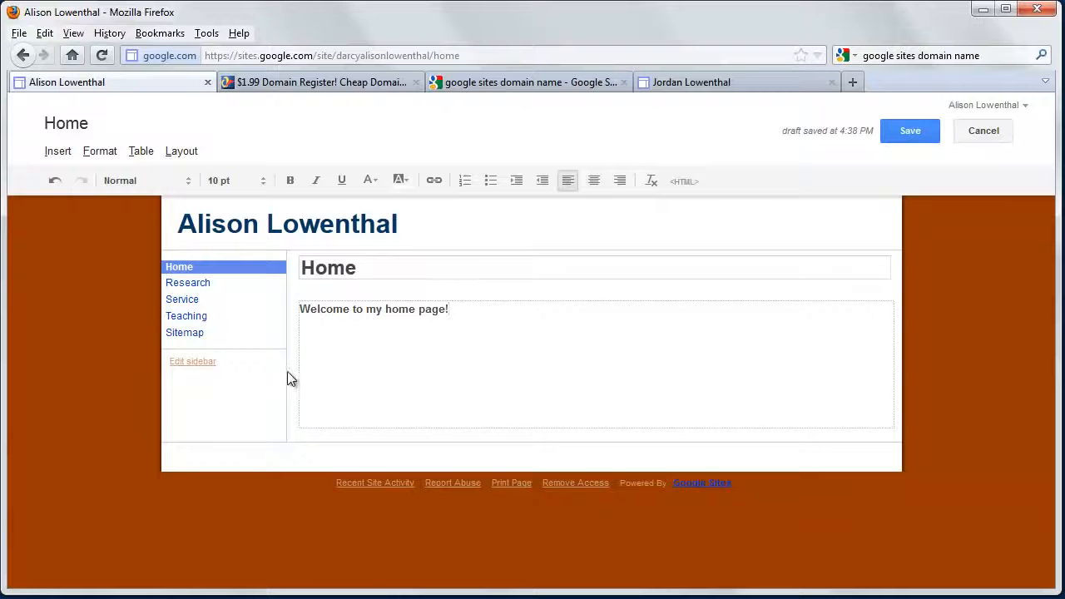
{"action": "left_click", "coordinate": [912, 131]}
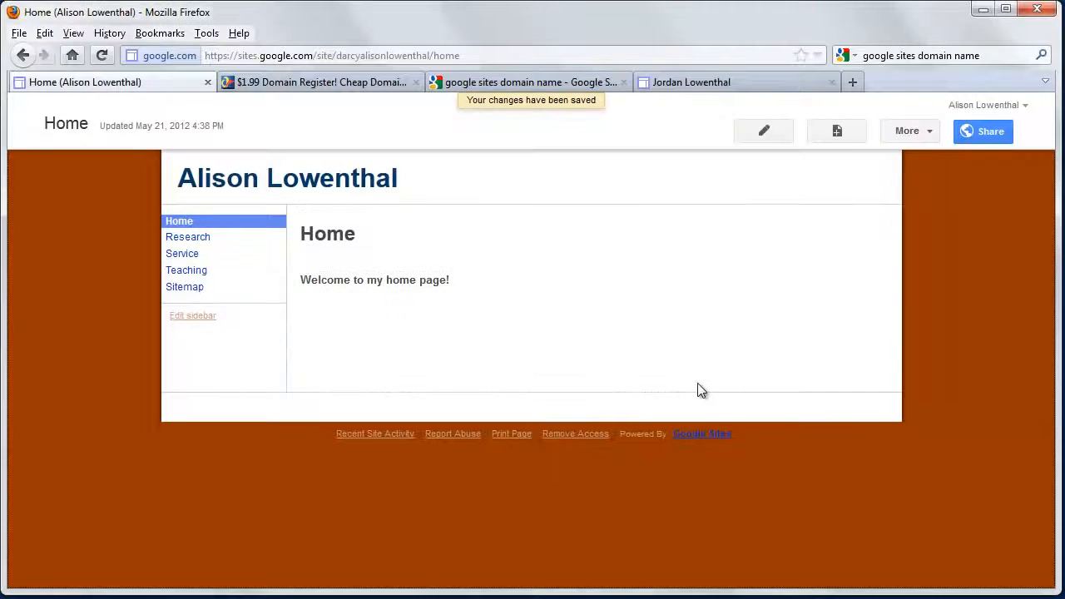
Open the sidebar's navigation settings, disable Automatically organize my navigation, and select Teaching in the list of pages to show
{"action": "left_click", "coordinate": [199, 320]}
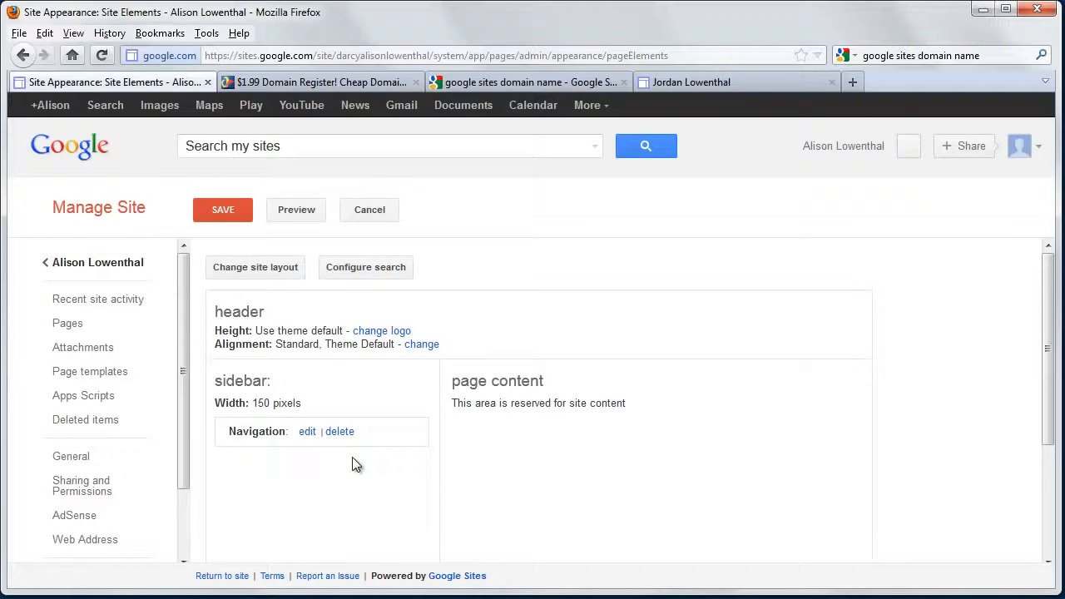
{"action": "left_click", "coordinate": [307, 432]}
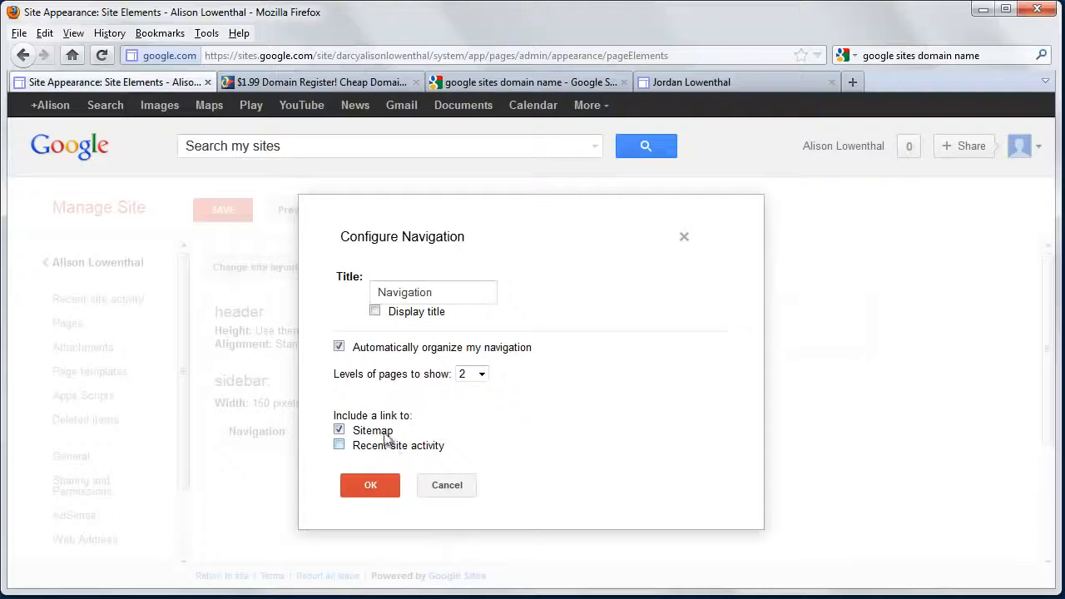
{"action": "left_click", "coordinate": [340, 347]}
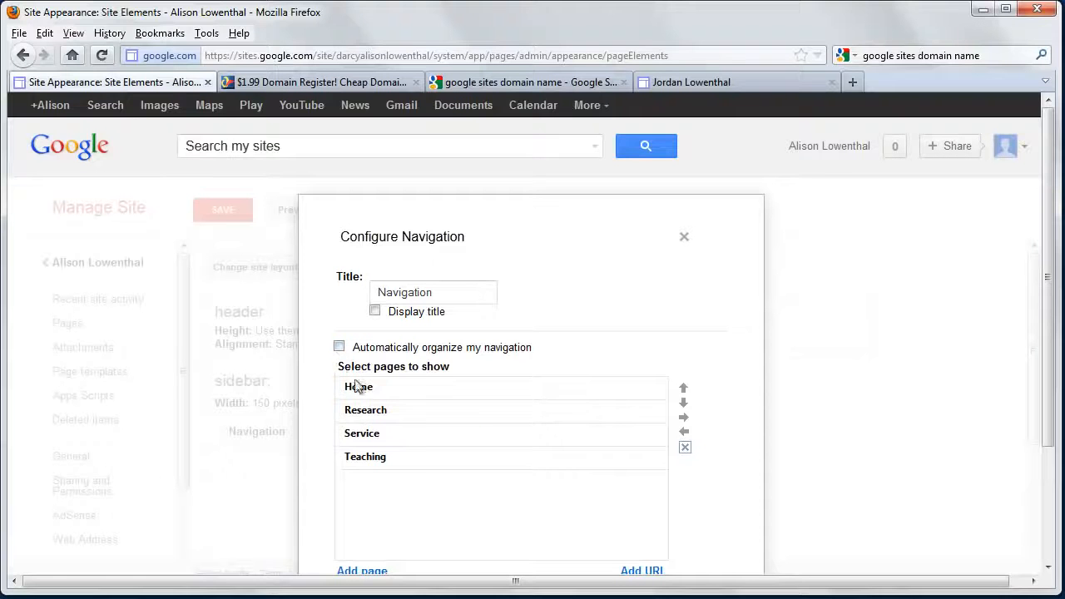
{"action": "left_click_drag", "start_coordinate": [349, 411], "coordinate": [350, 420]}
{"action": "left_click", "coordinate": [362, 460]}
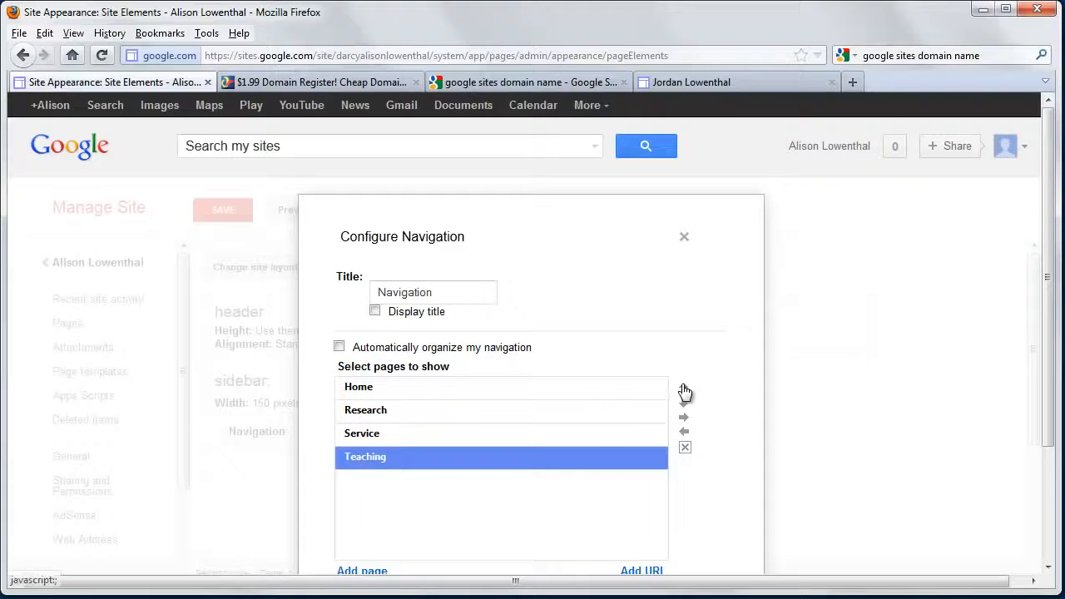
{"action": "scroll", "coordinate": [372, 425], "scroll_direction": "down", "scroll_amount": 3}
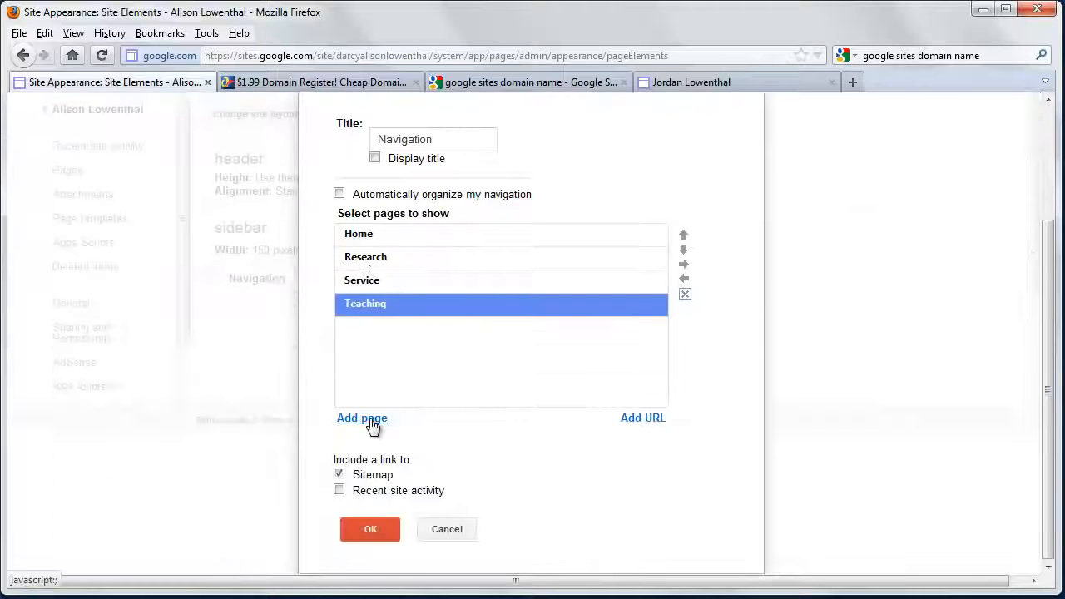
{"action": "scroll", "coordinate": [407, 423], "scroll_direction": "up", "scroll_amount": 3}
Switch Display title on and off again, accept the navigation settings, and save the site layout
{"action": "left_click", "coordinate": [375, 313]}
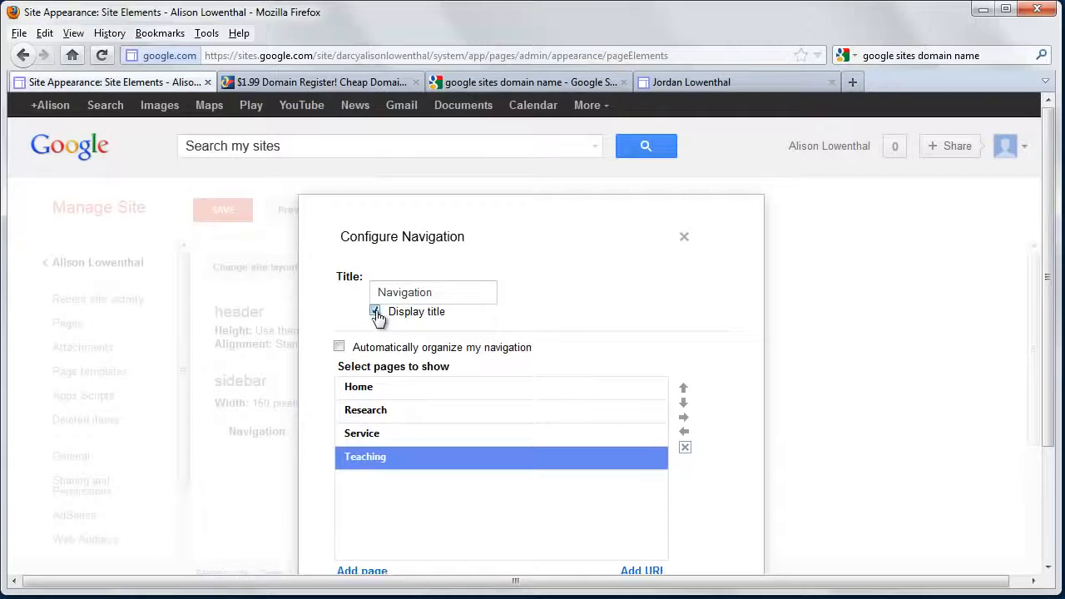
{"action": "left_click", "coordinate": [376, 313]}
{"action": "left_click_drag", "start_coordinate": [427, 293], "coordinate": [281, 298]}
{"action": "scroll", "coordinate": [375, 401], "scroll_direction": "down", "scroll_amount": 3}
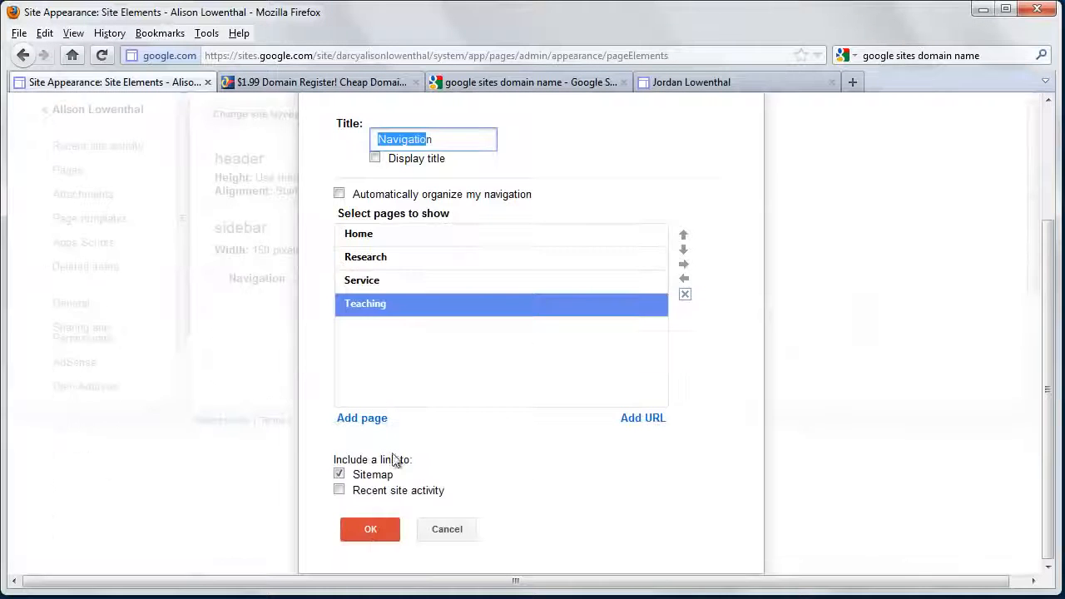
{"action": "left_click", "coordinate": [372, 531]}
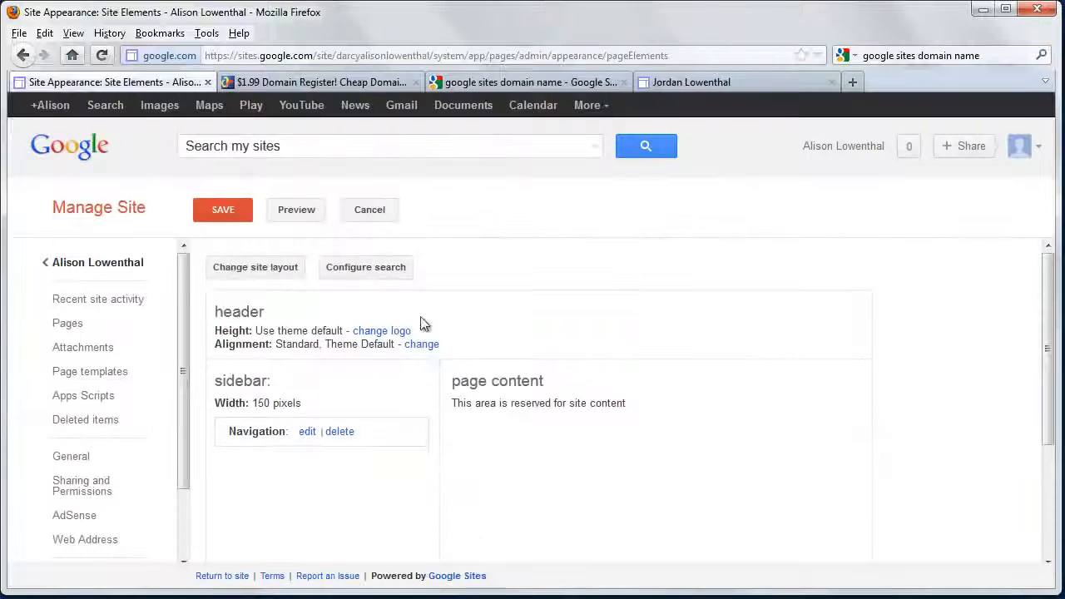
{"action": "left_click", "coordinate": [223, 210]}
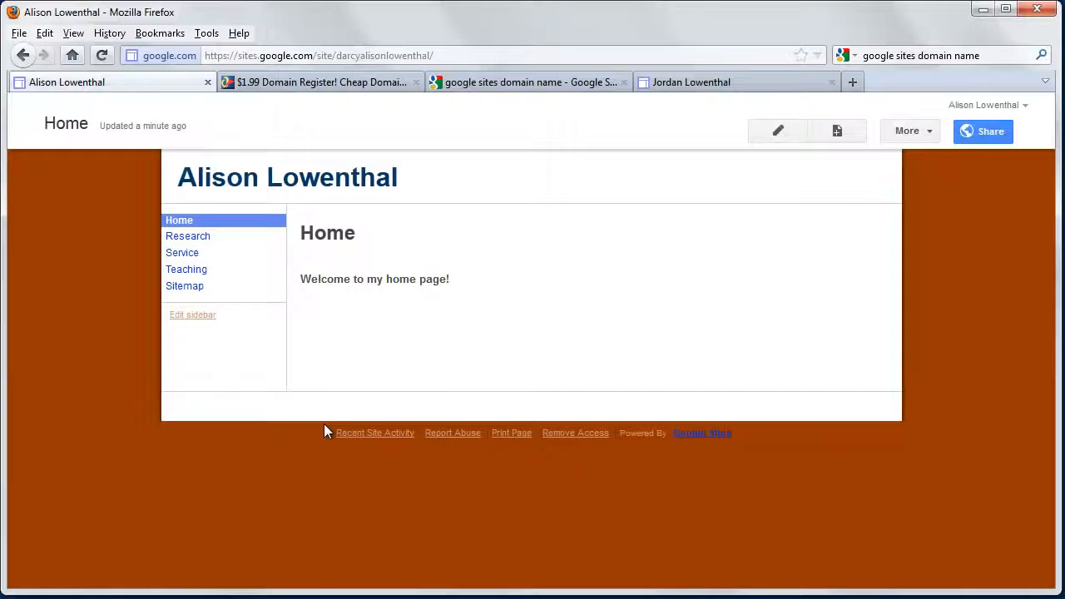
Remove the Sitemap link from the sidebar navigation, save the site layout, and return to the site
{"action": "left_click", "coordinate": [204, 316]}
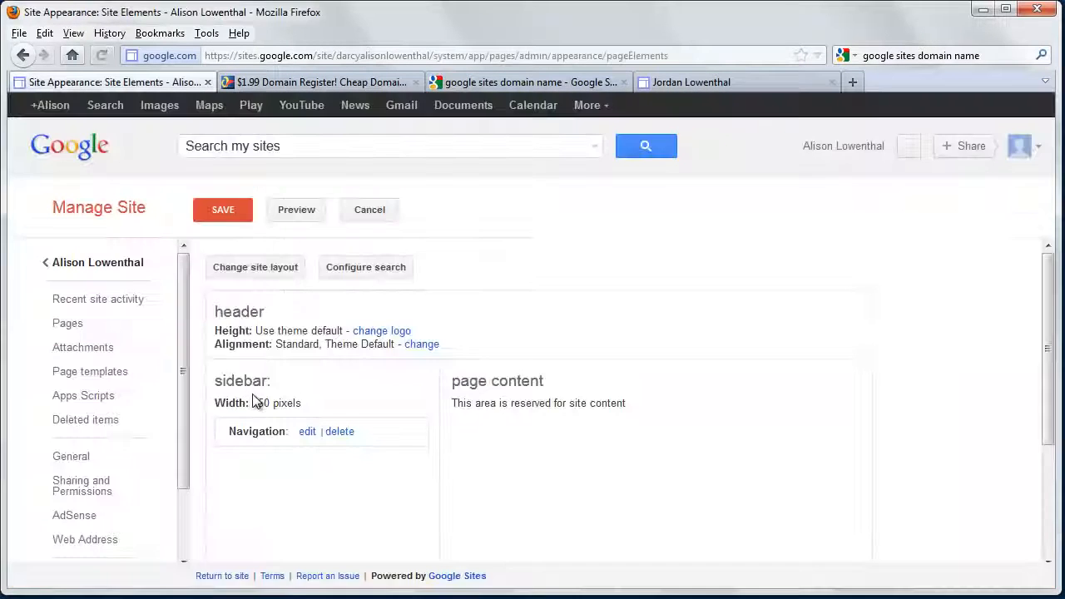
{"action": "left_click", "coordinate": [309, 432]}
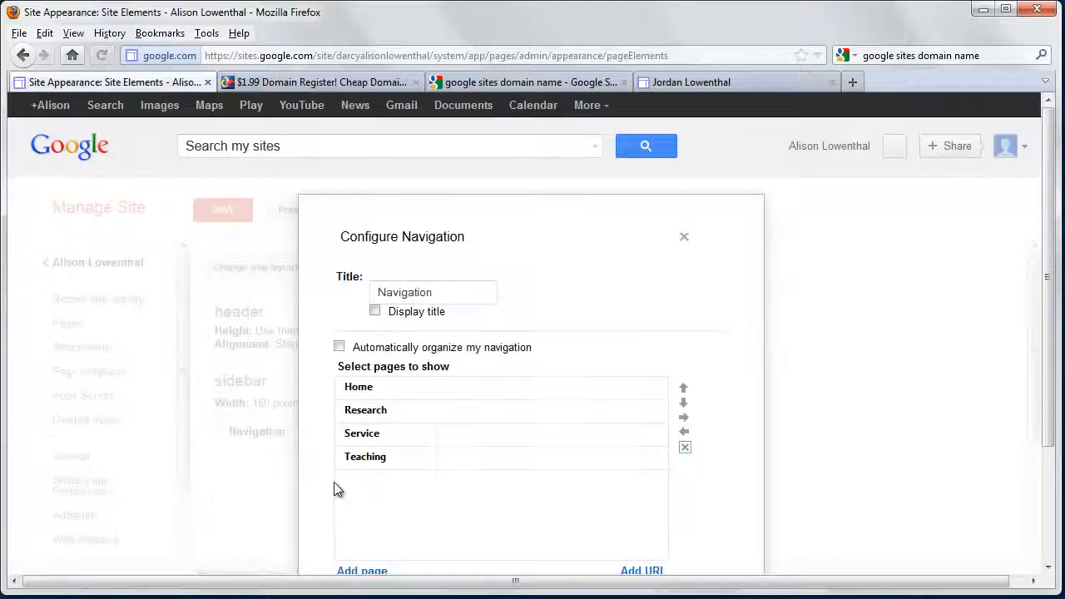
{"action": "scroll", "coordinate": [334, 482], "scroll_direction": "down", "scroll_amount": 3}
{"action": "left_click", "coordinate": [370, 534]}
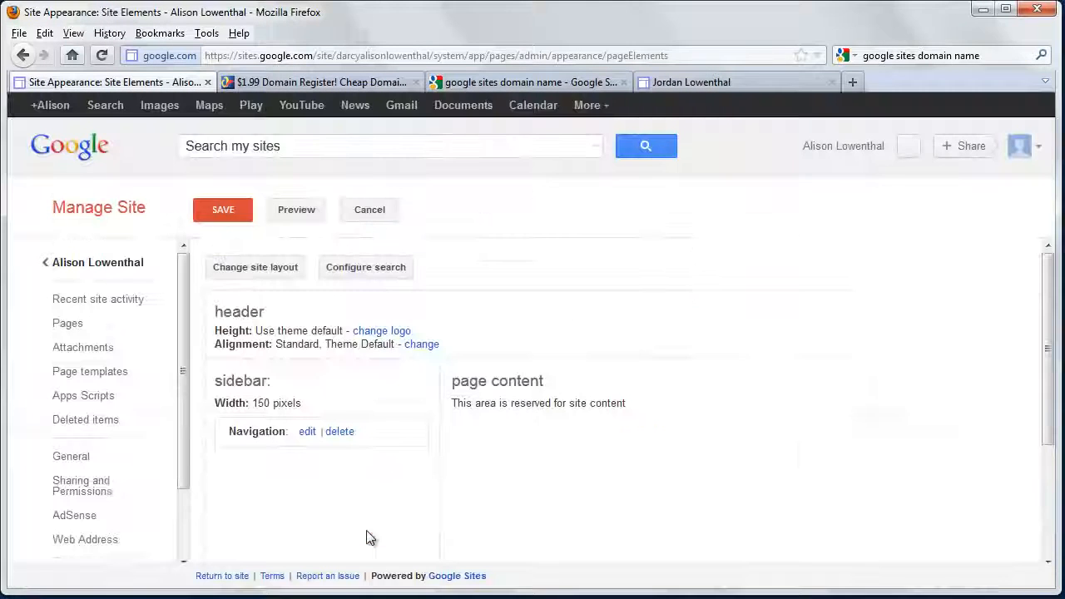
{"action": "left_click", "coordinate": [228, 211]}
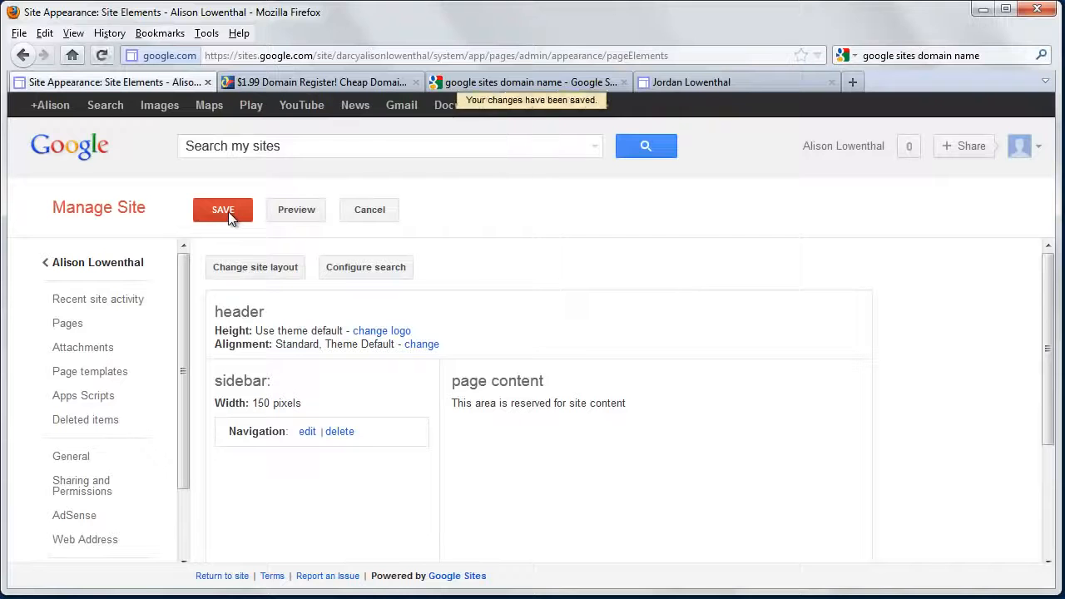
{"action": "left_click", "coordinate": [124, 264]}
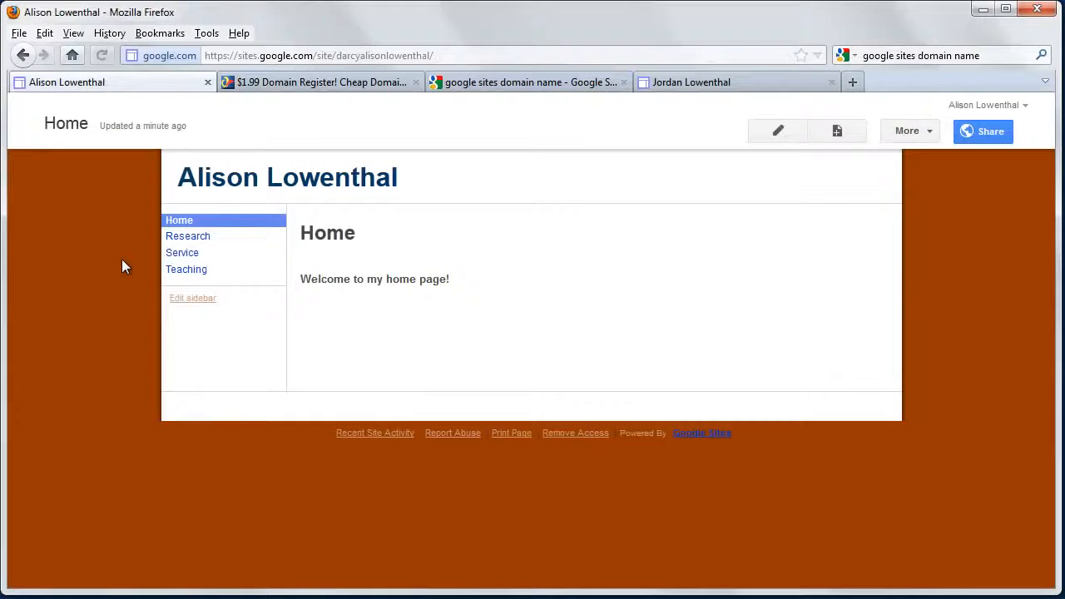